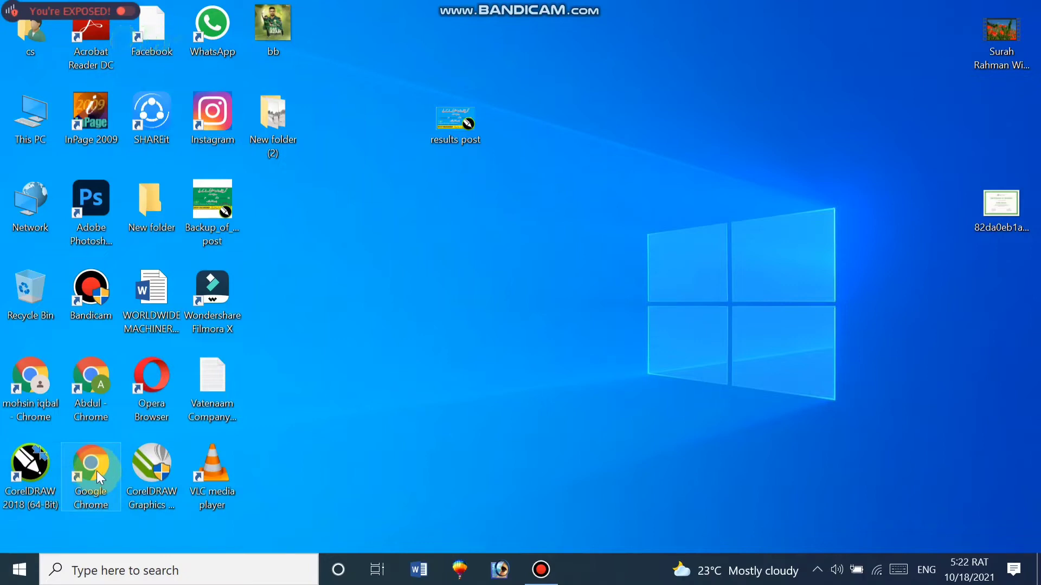
Launch Google Chrome with the user's own profile
double_click(97, 470)
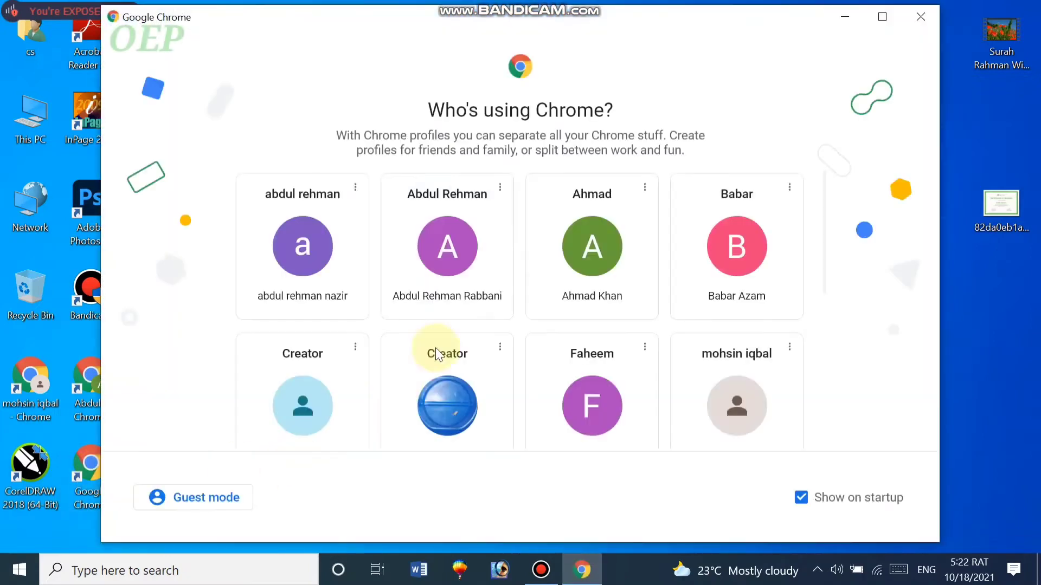
scroll(534, 318, down, 5)
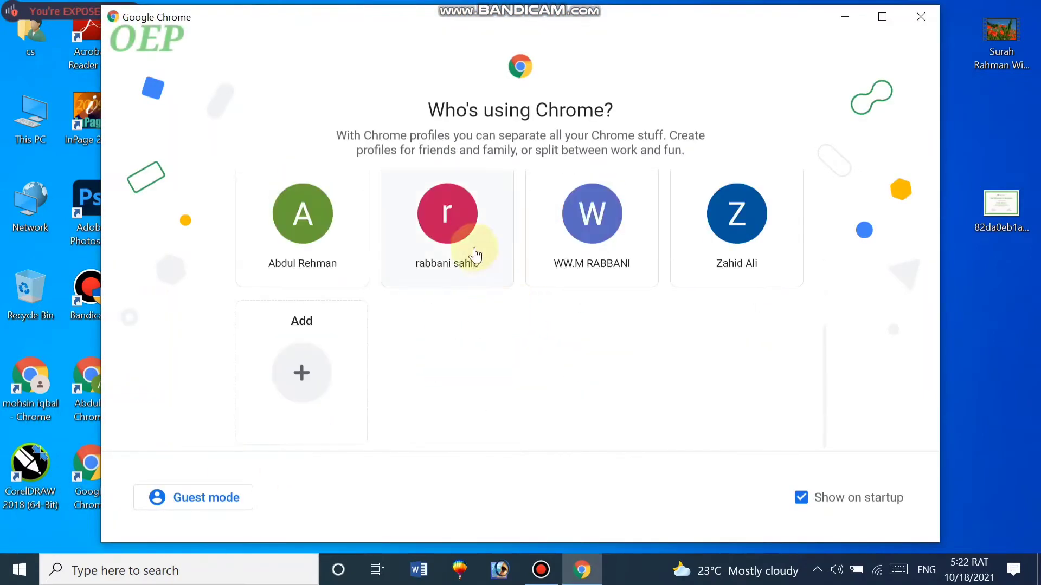
click(458, 237)
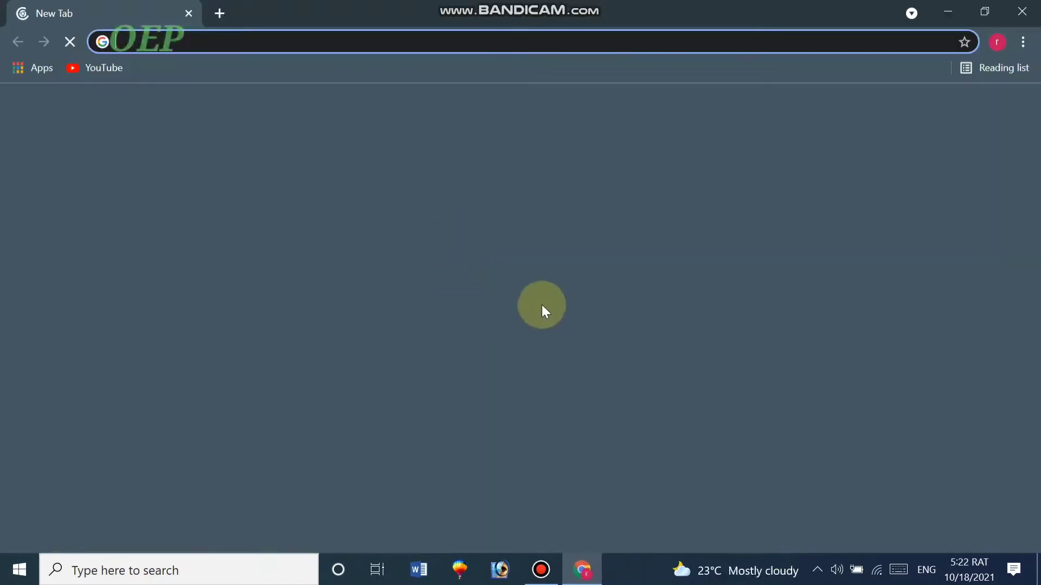
Search Google for 'vidiq extension' using the suggestion from 'vid iq'
click(459, 343)
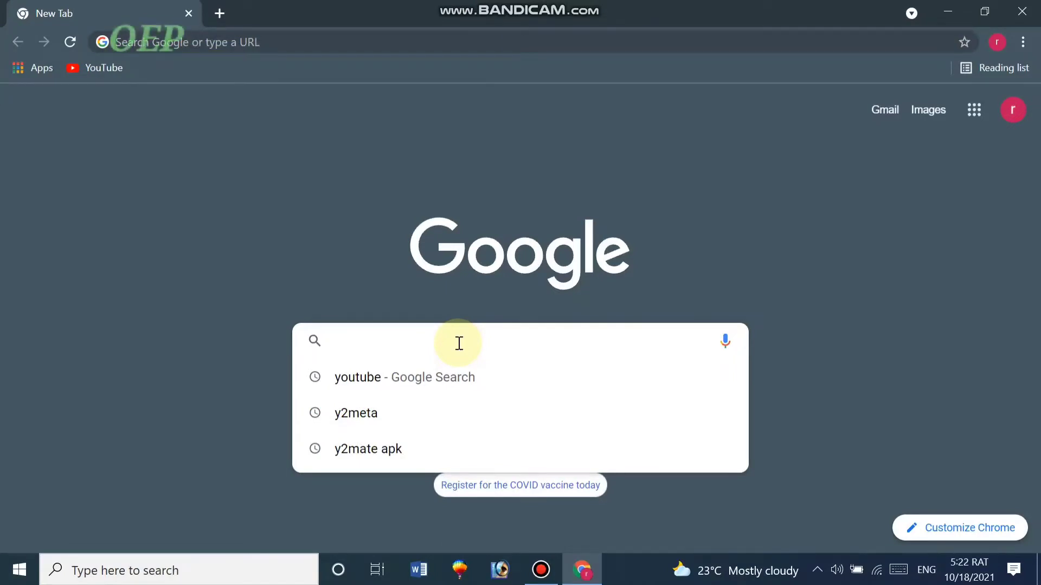
text(vid)
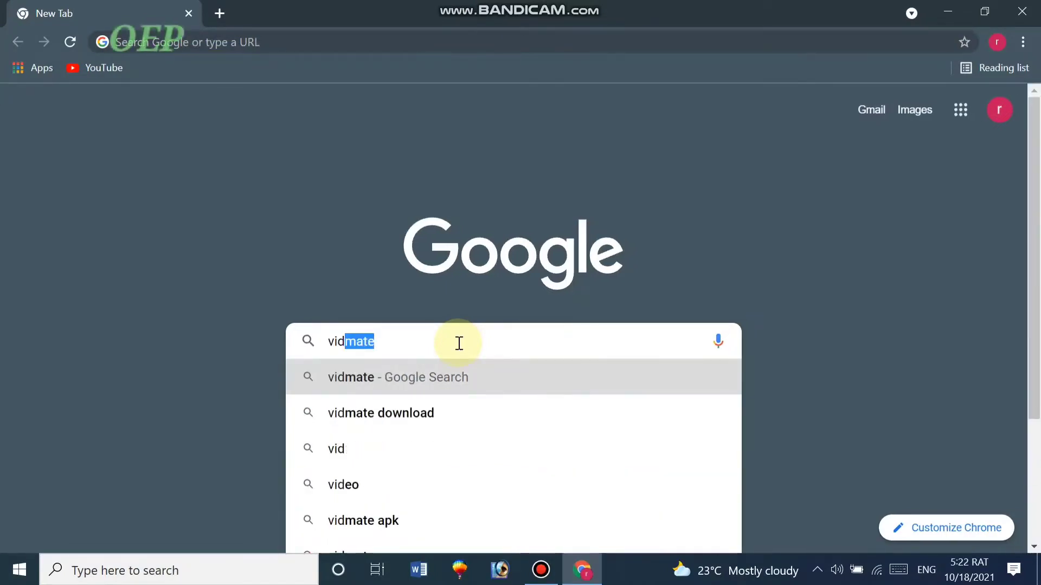
text( iq)
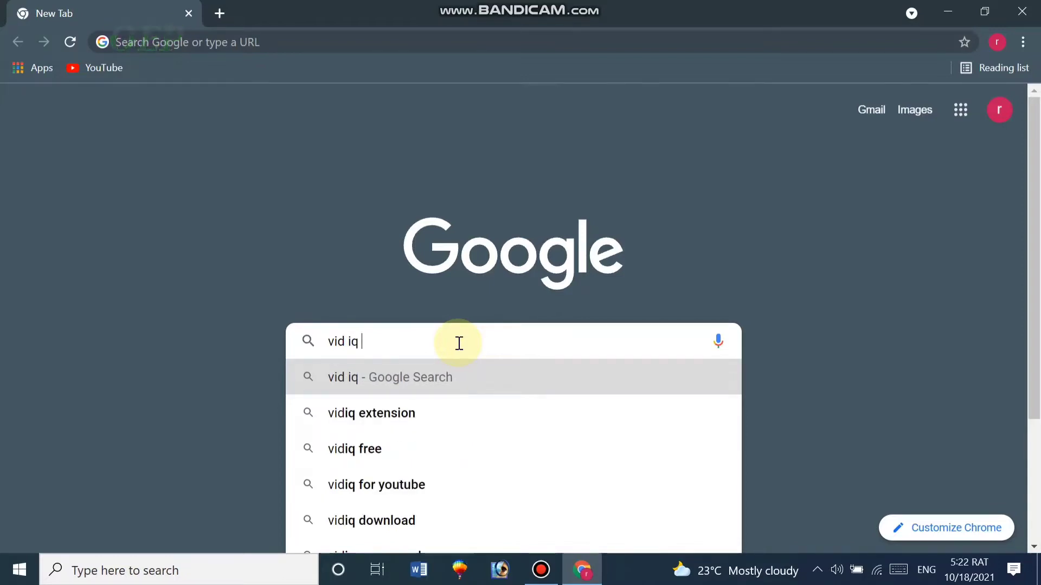
key(Down)
key(Return)
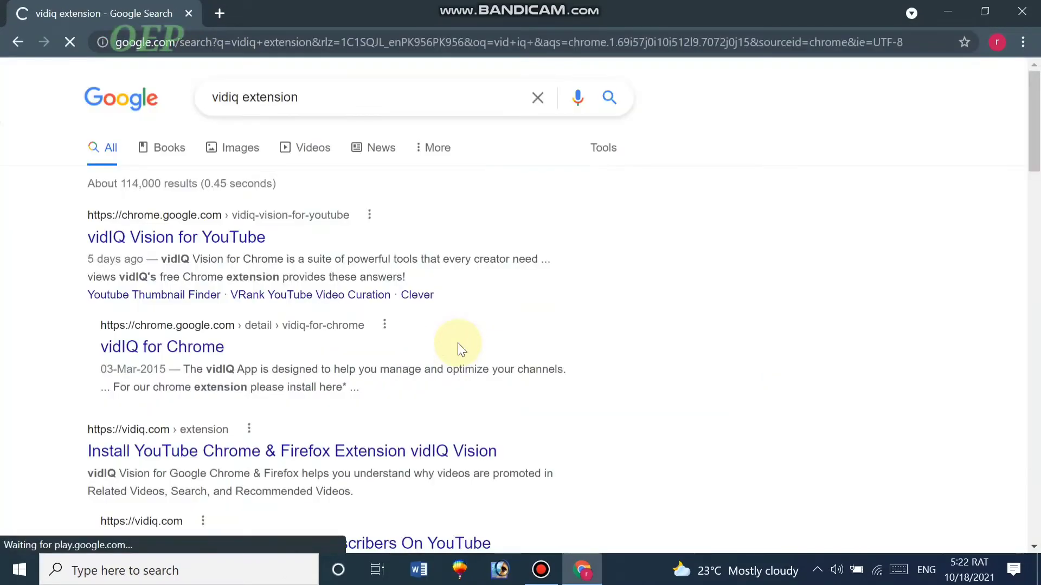
Open the vidIQ Vision for YouTube store page and add the extension to Chrome
click(169, 240)
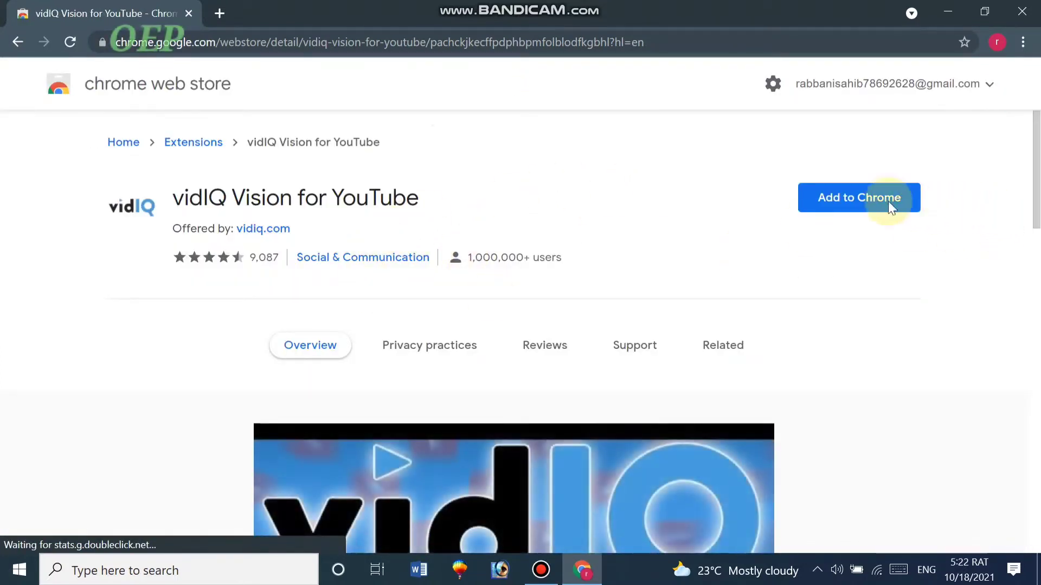
click(854, 203)
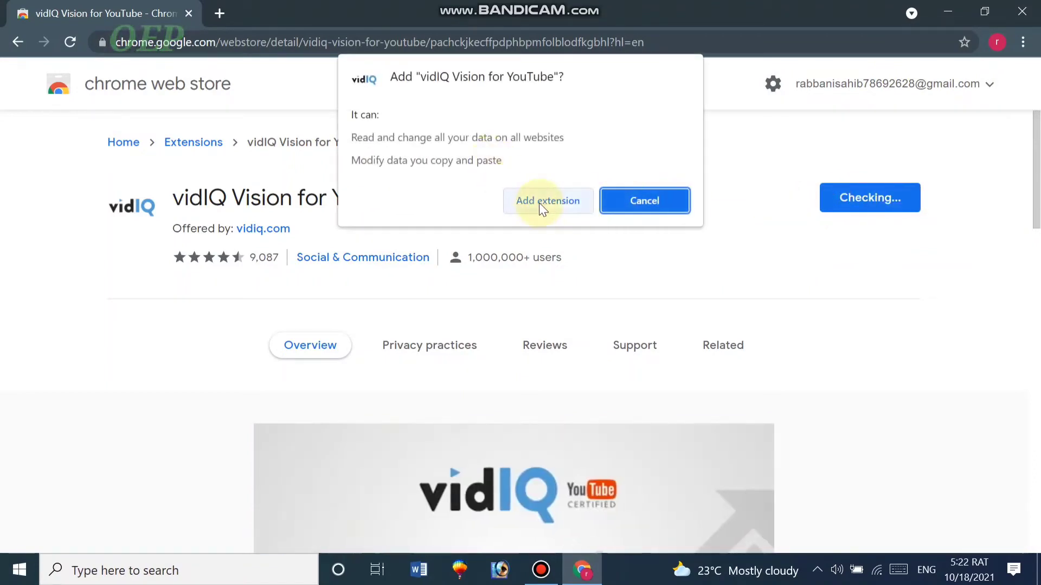
click(541, 202)
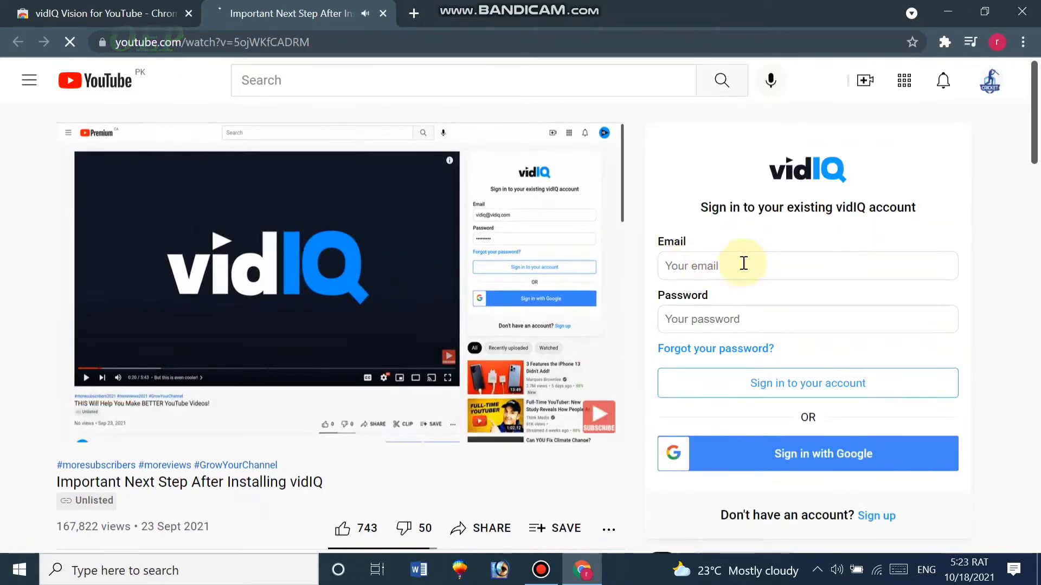
Submit the empty vidIQ sign-in form to show the required-field errors
click(742, 266)
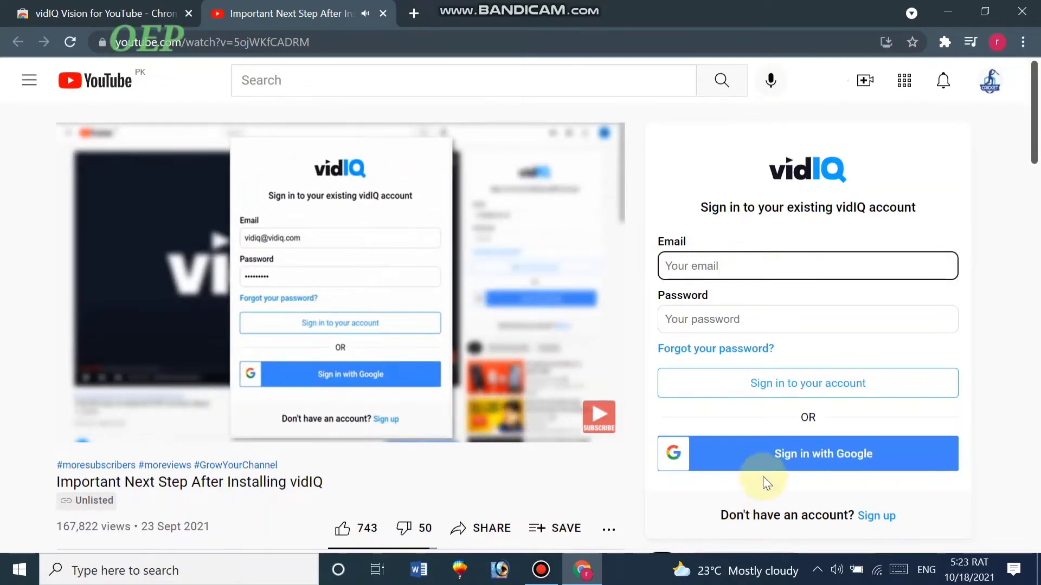
click(764, 458)
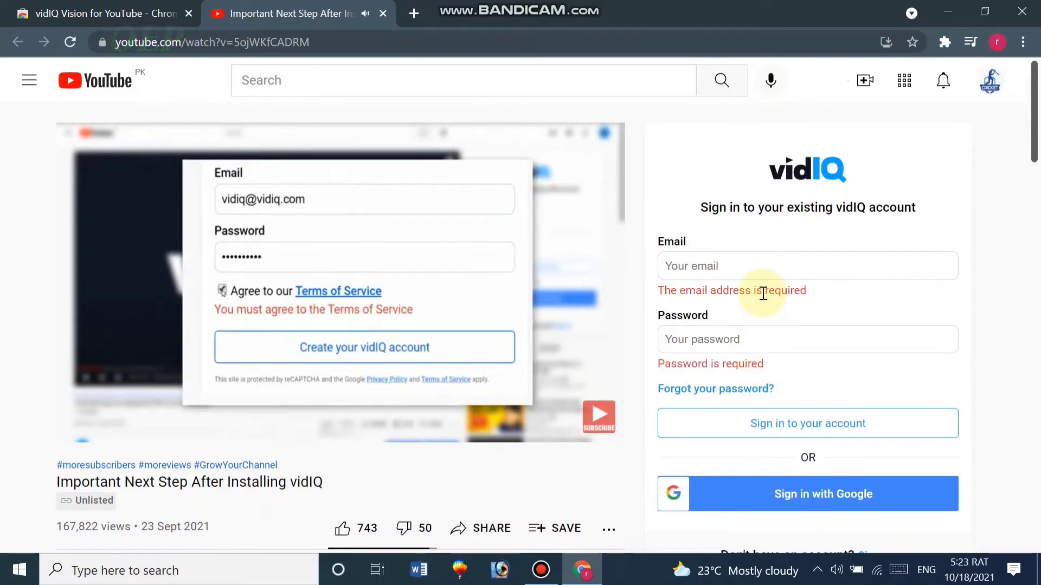
click(787, 270)
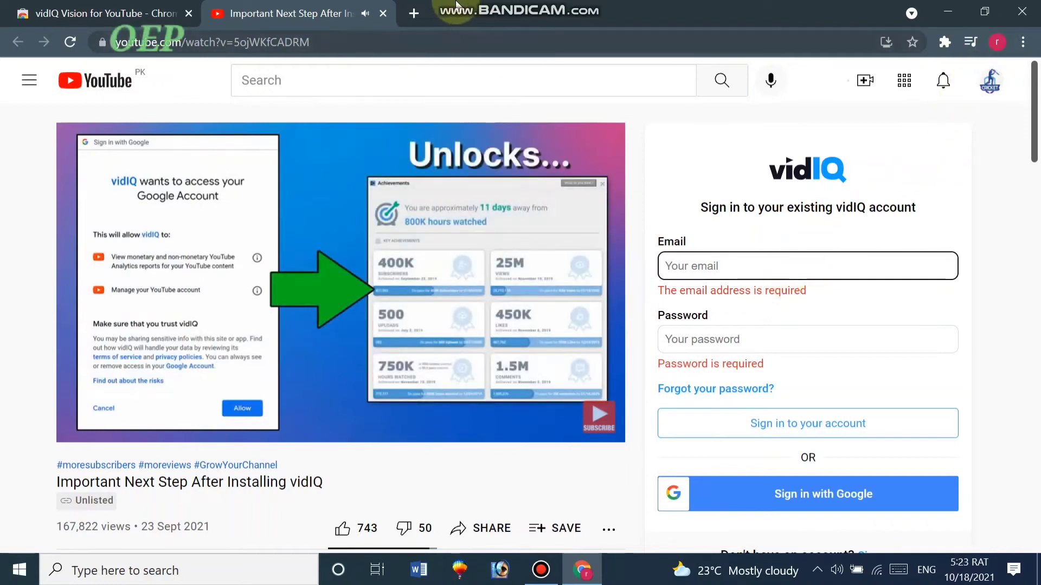
Open a new tab, check the Chrome profile, and return to the YouTube video tab
click(413, 13)
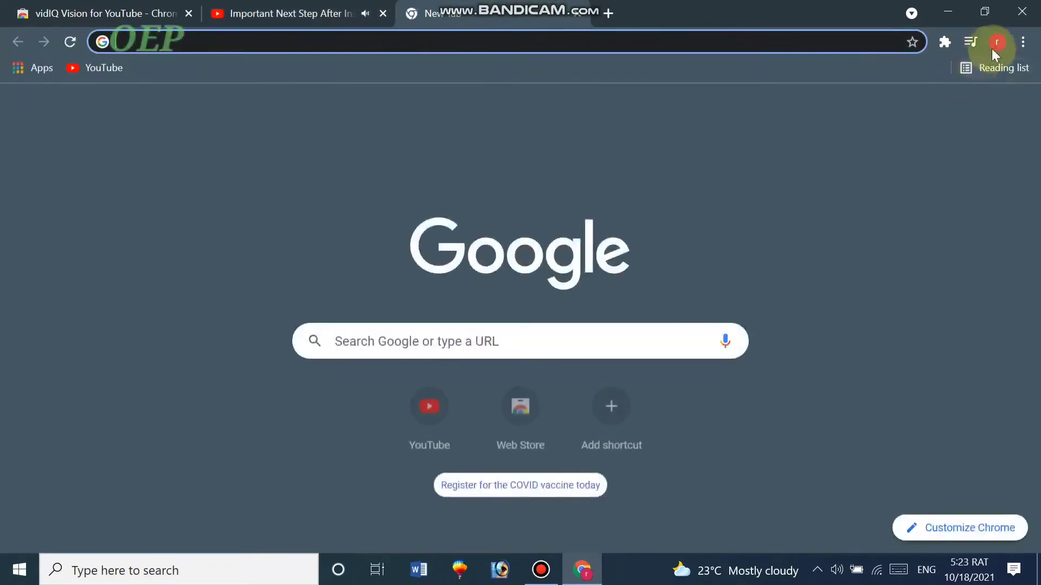
click(996, 42)
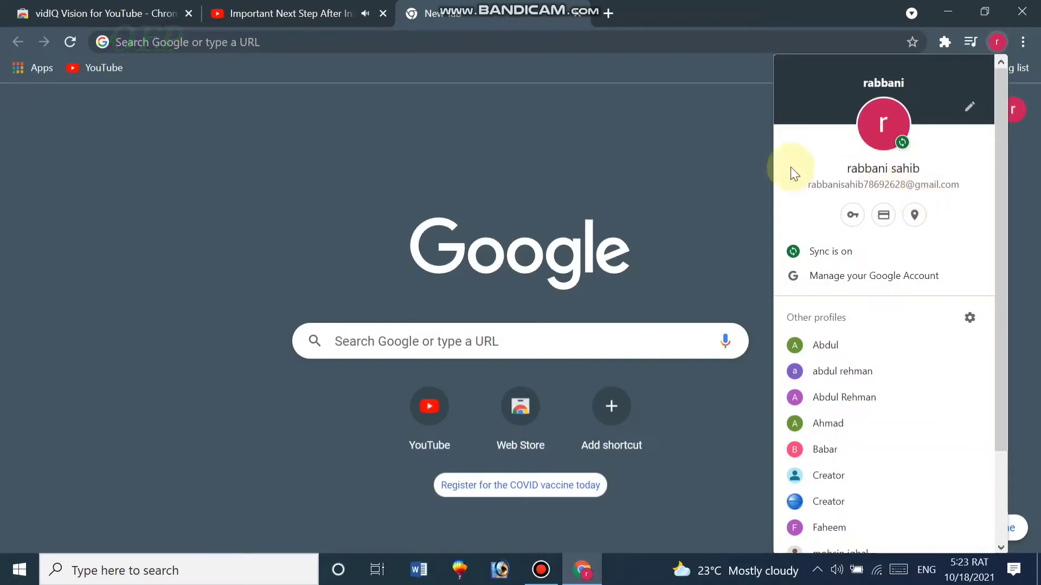
click(292, 13)
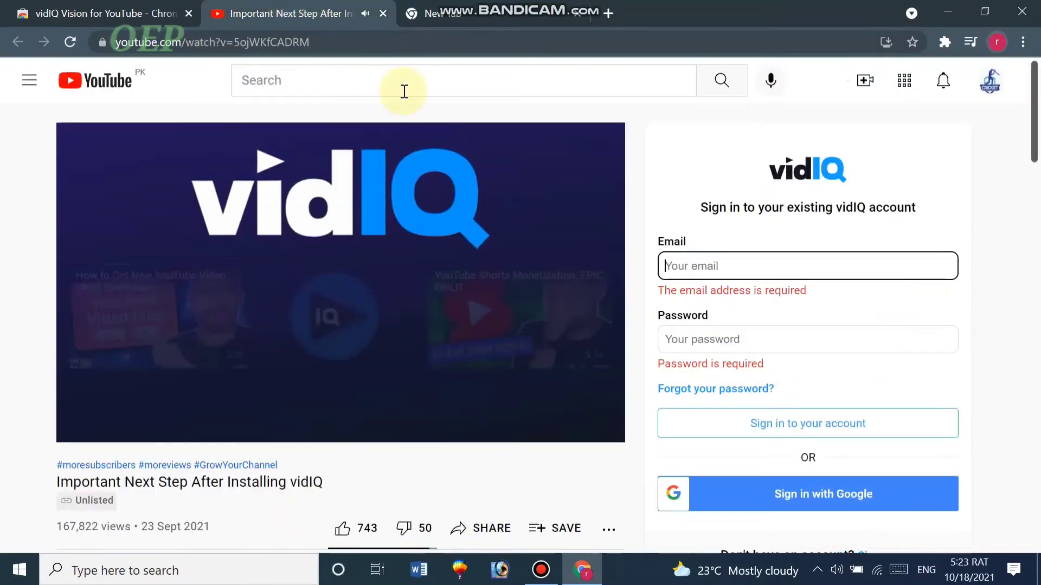
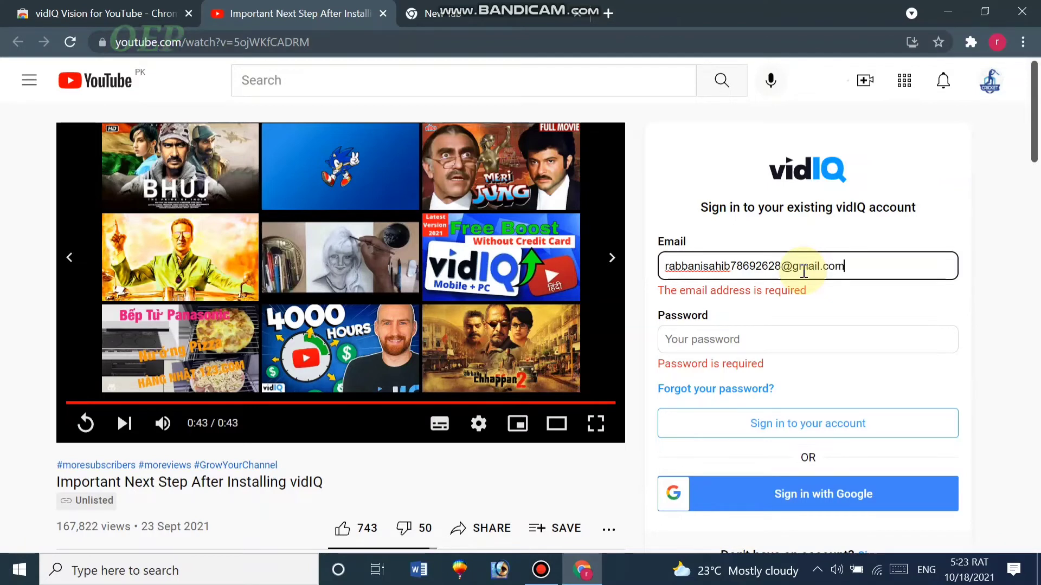
Enter the account e-mail and password in the vidIQ sign-in form, then choose Google sign-in
click(795, 345)
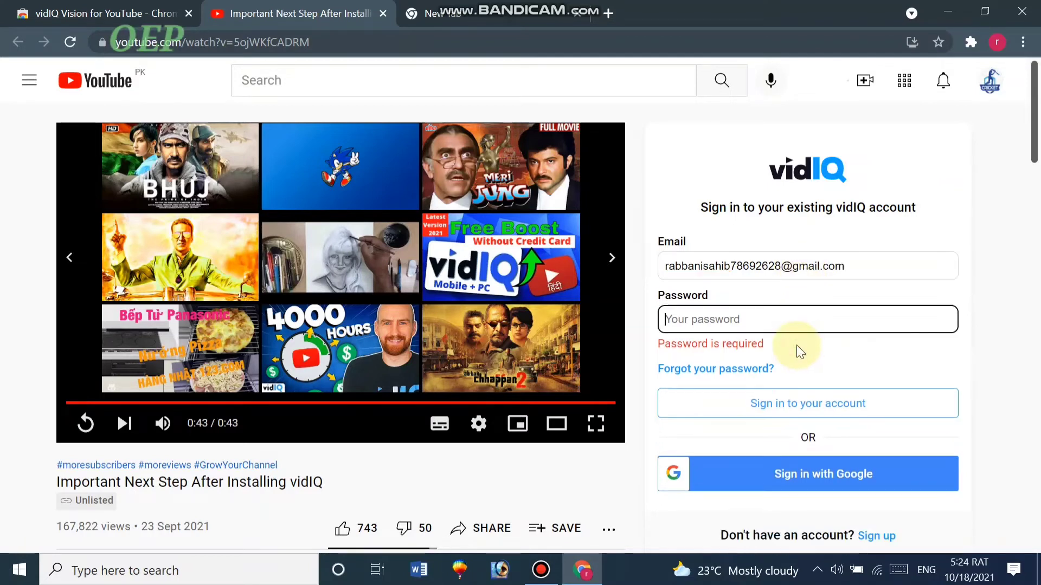
text(***)
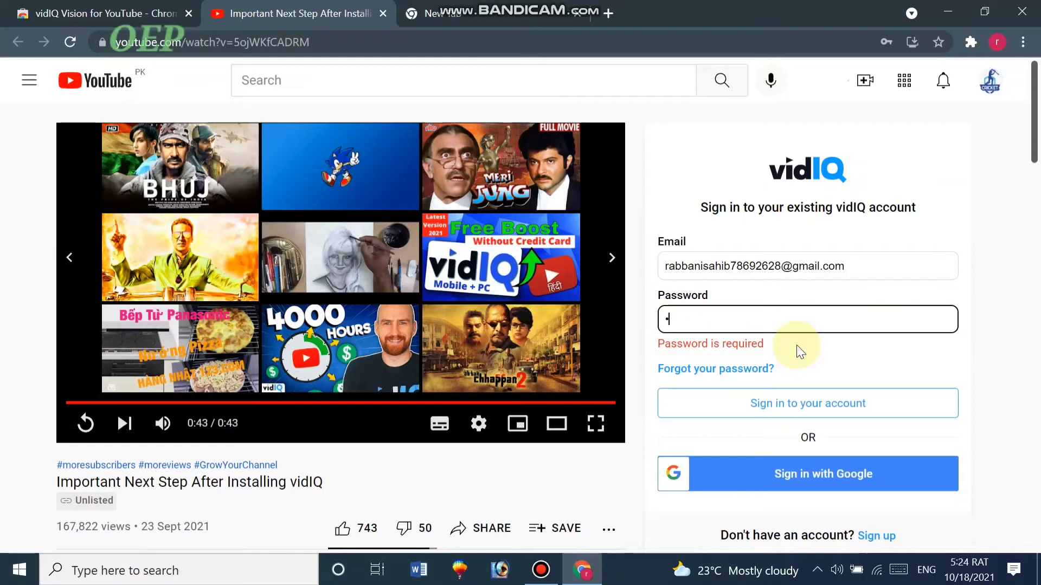
text(****)
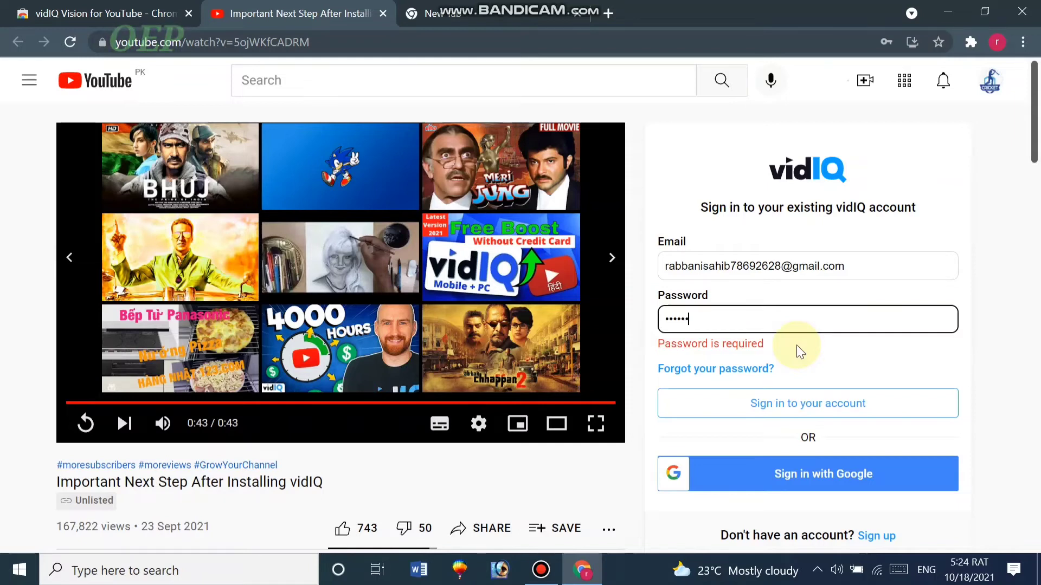
text(*)
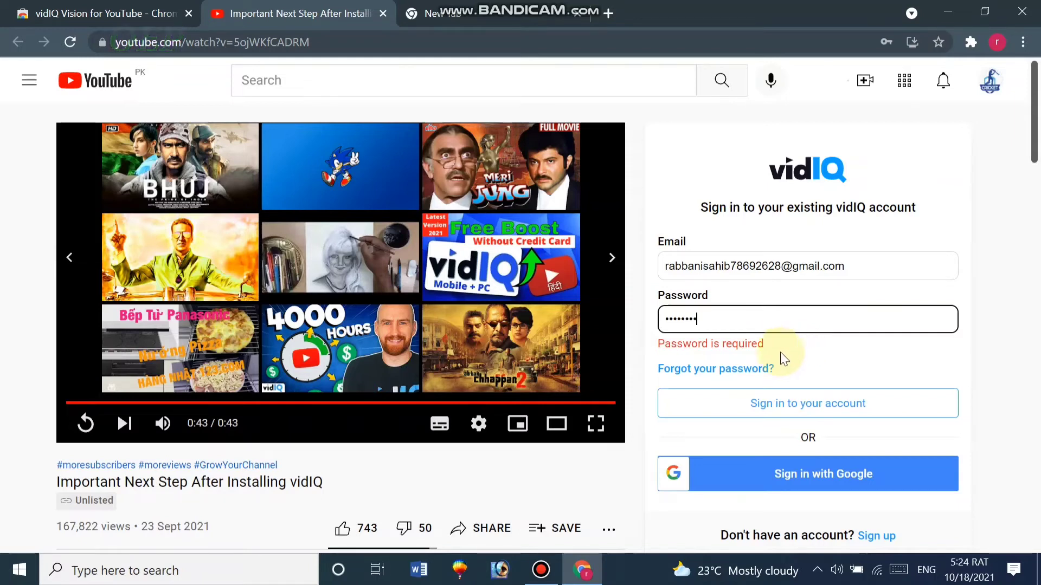
click(796, 479)
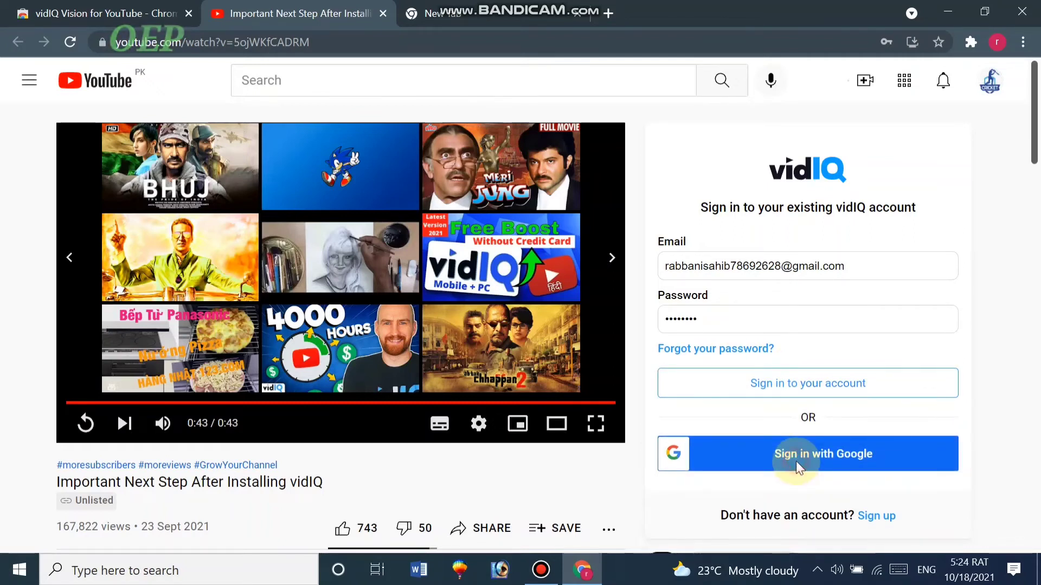
click(796, 465)
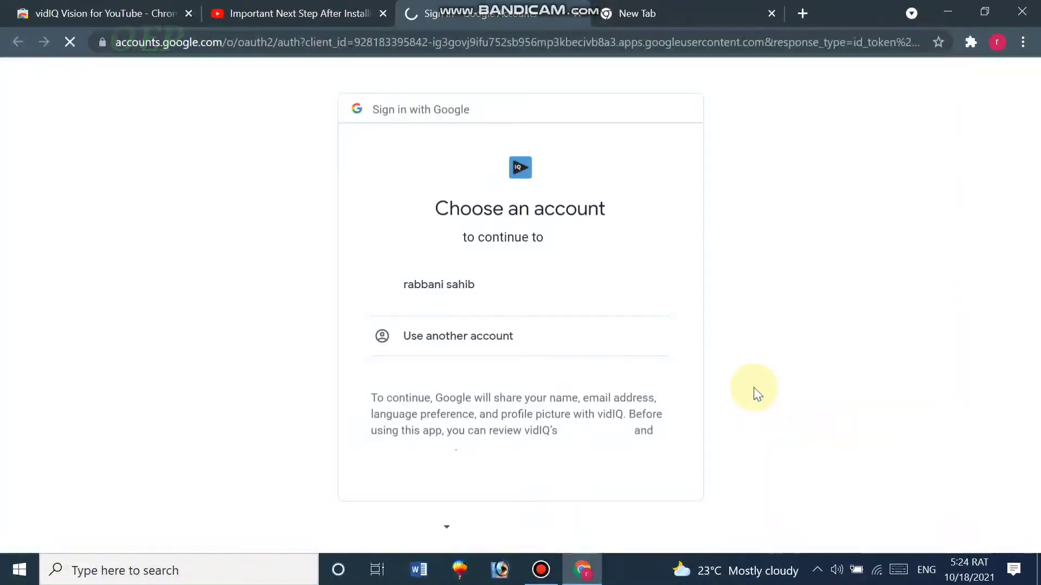
Pick the user's Google account to finish signing in to vidIQ
click(482, 297)
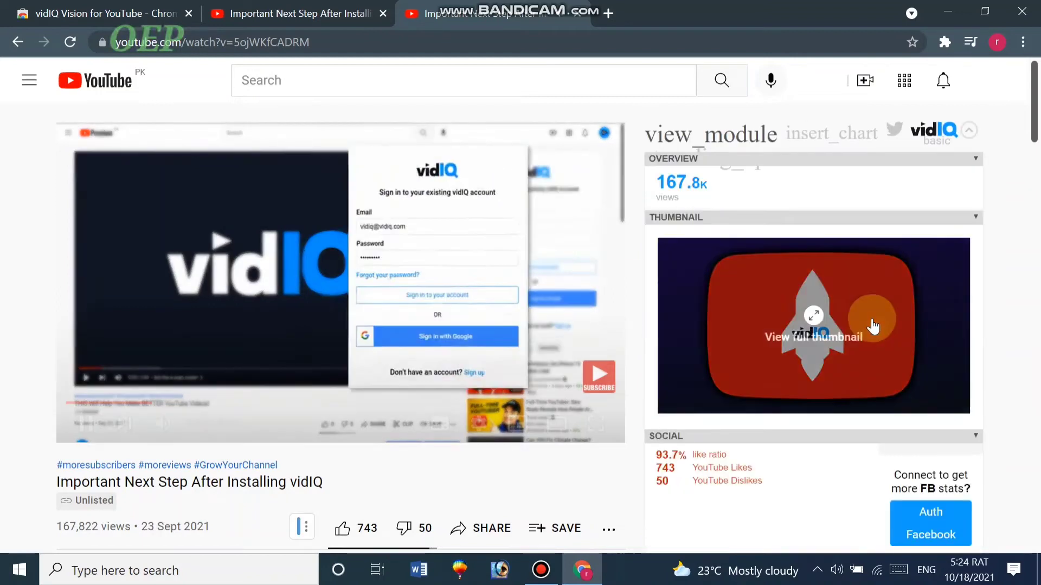
Inspect the vidIQ sidebar's SEO score 20.7: Actionable 20.7/50, Performance 0/50
scroll(759, 359, down, 9)
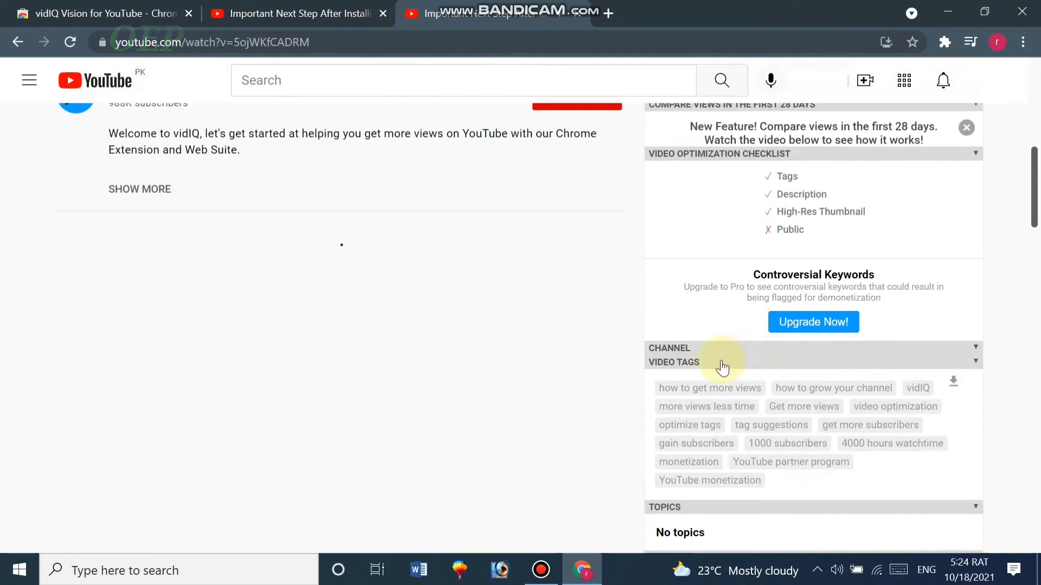
scroll(692, 341, up, 9)
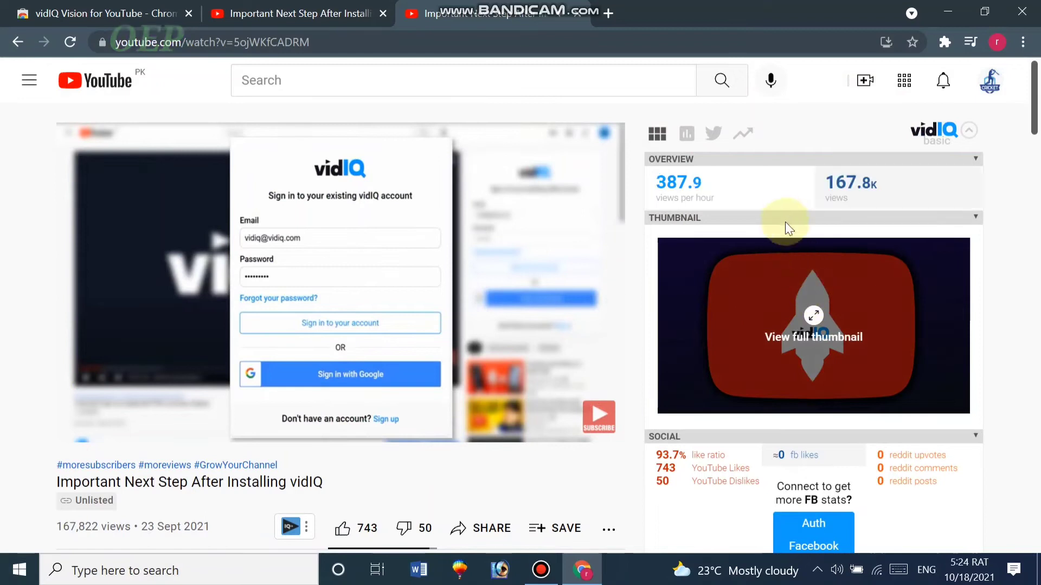
scroll(841, 185, down, 8)
scroll(830, 233, down, 8)
scroll(820, 259, up, 6)
scroll(820, 258, down, 10)
scroll(821, 259, down, 6)
scroll(820, 259, up, 20)
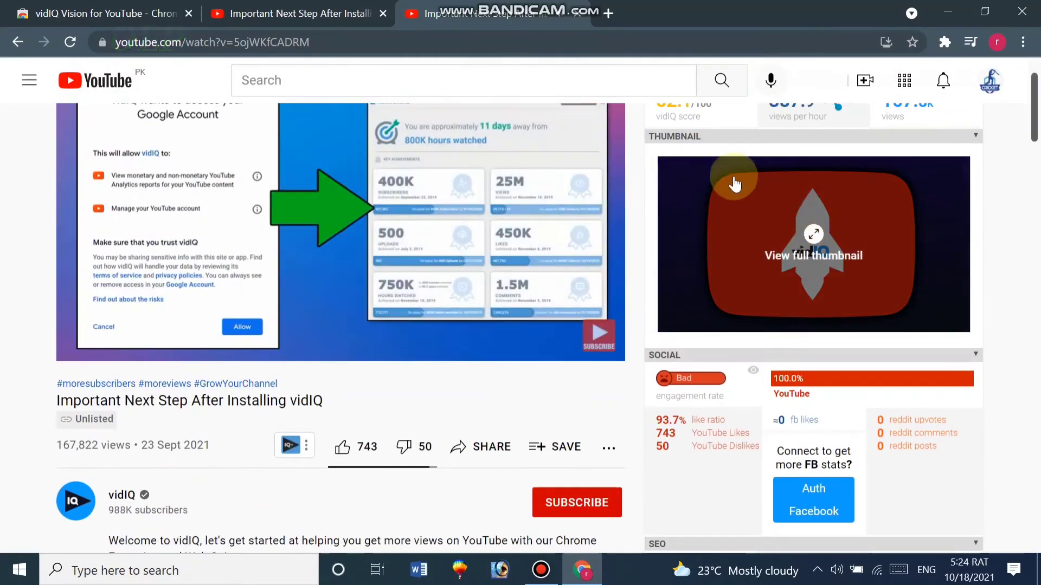
scroll(798, 333, up, 2)
mouse_move(695, 190)
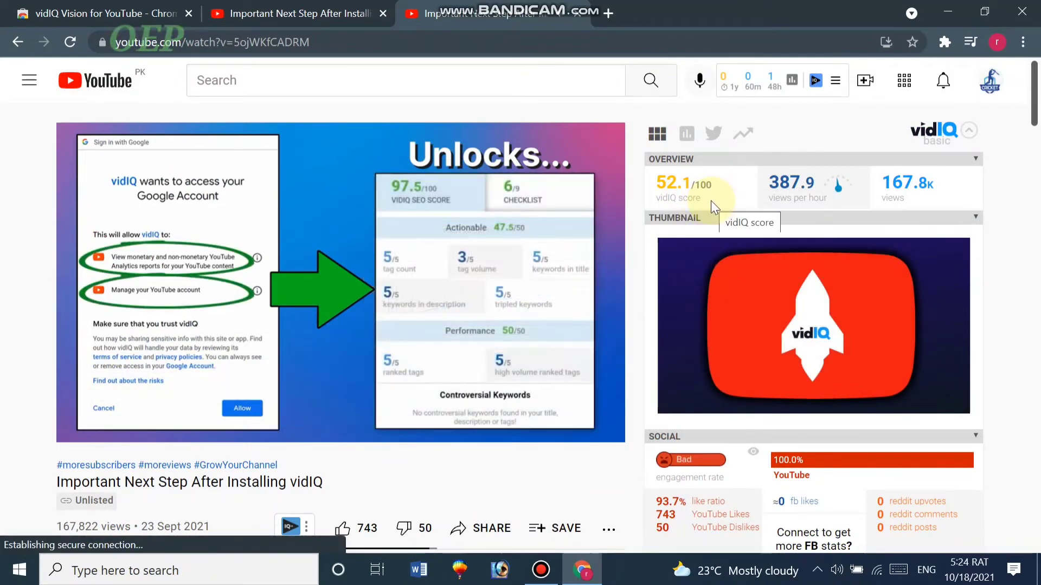
scroll(710, 200, down, 9)
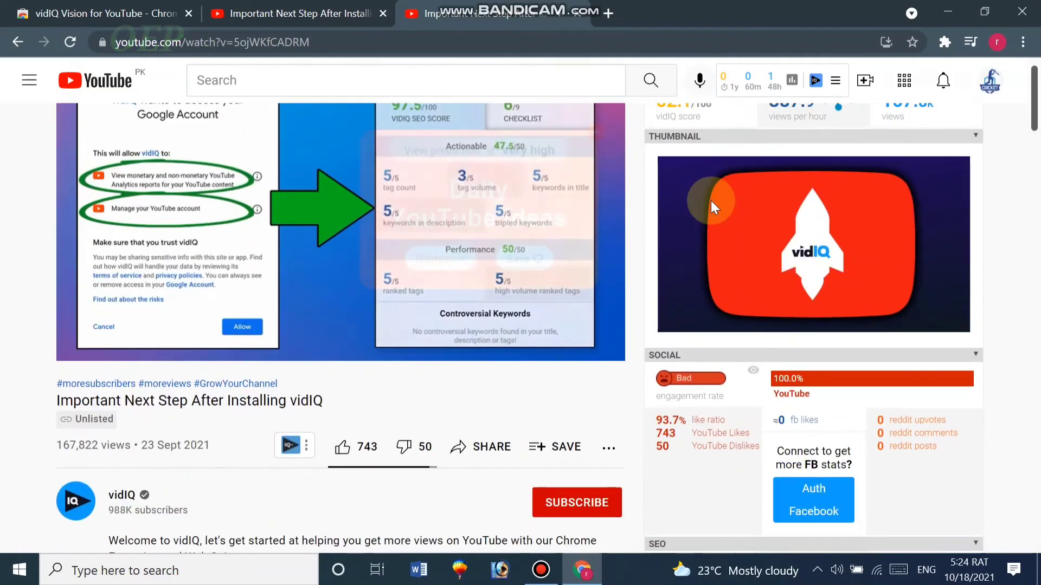
scroll(711, 201, up, 2)
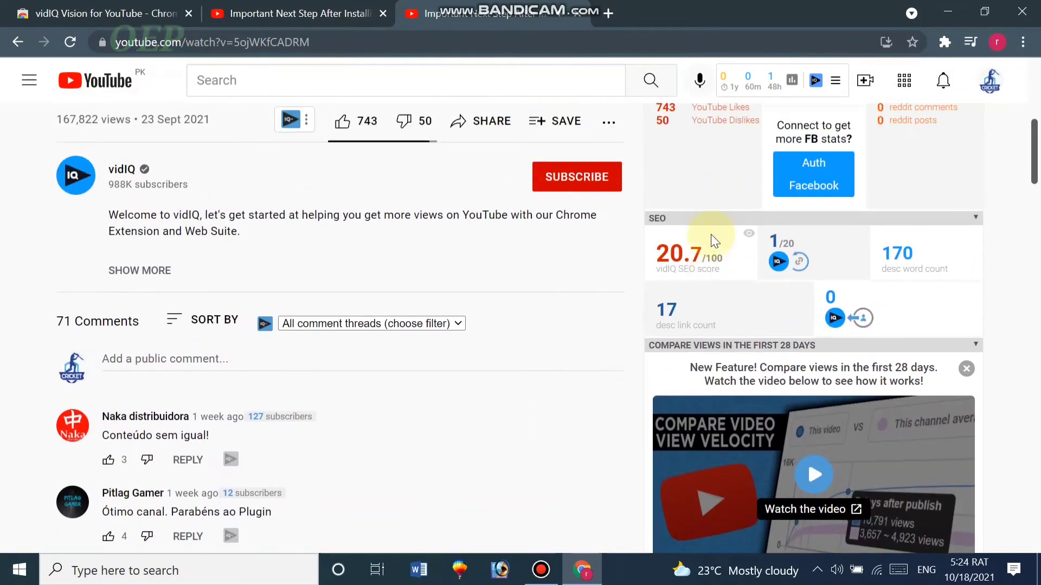
mouse_move(723, 275)
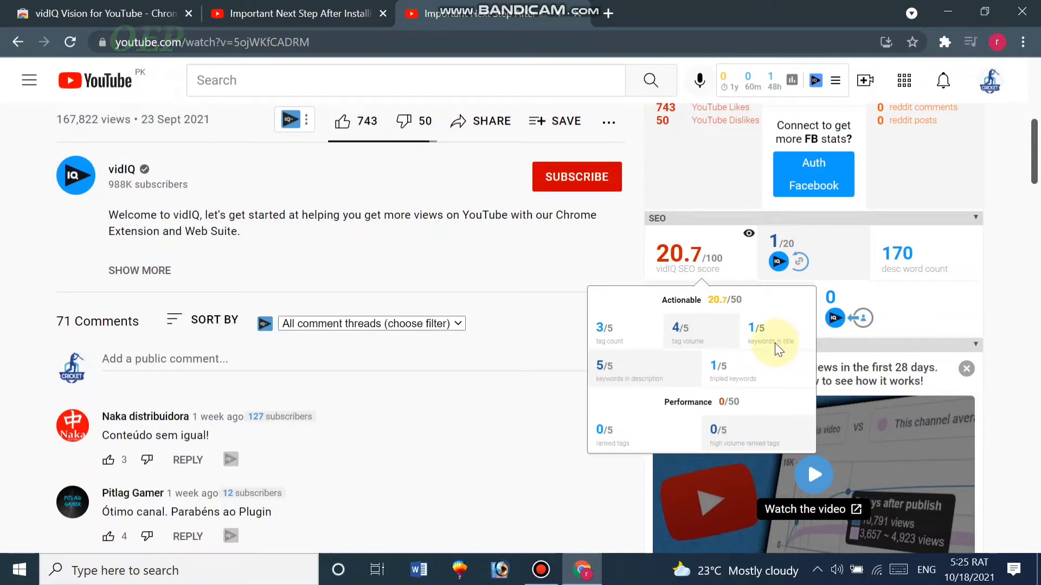
mouse_move(745, 265)
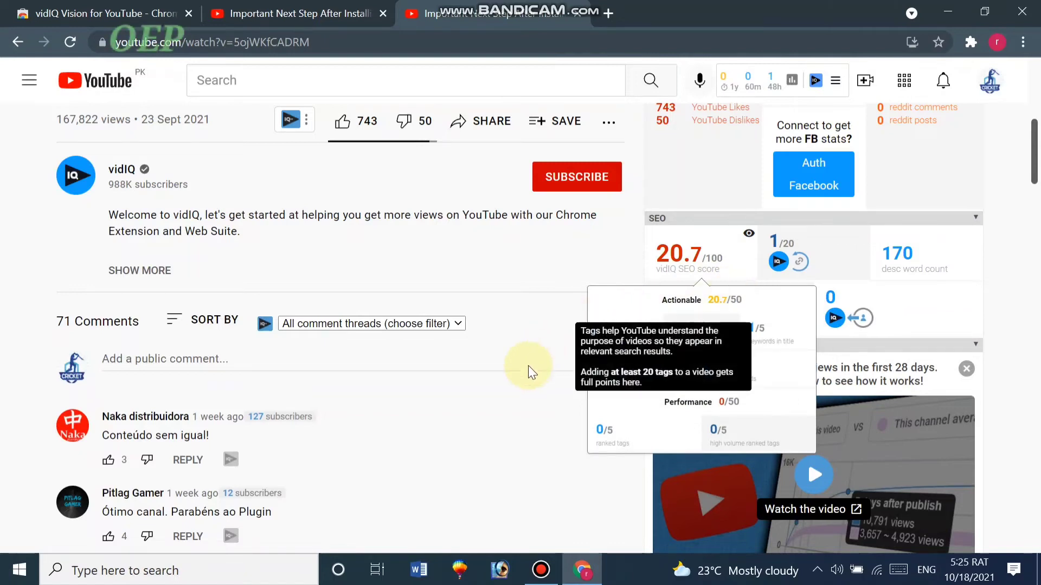
scroll(523, 368, up, 8)
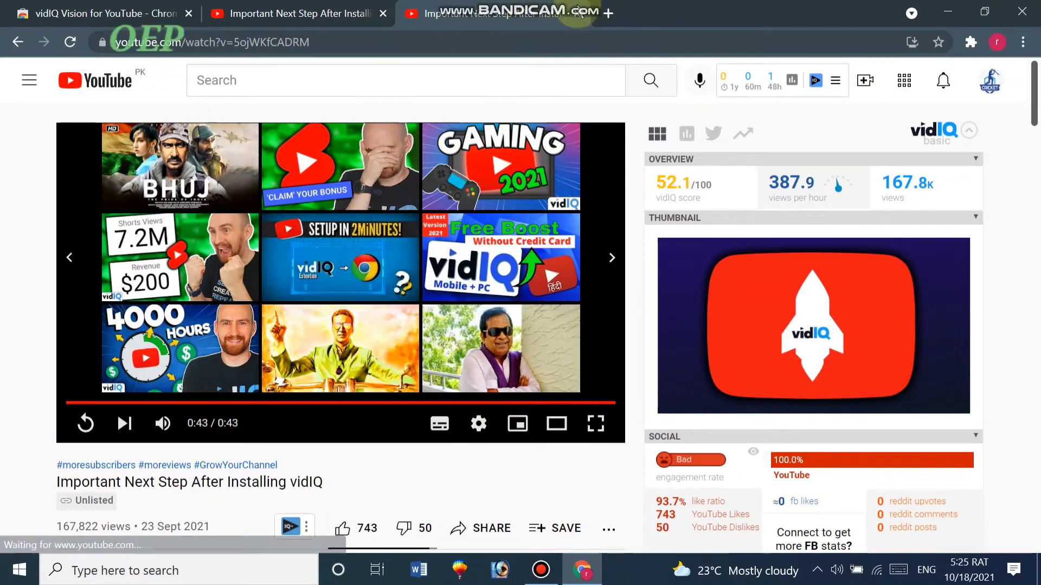
Close the vidIQ video and Web Store tabs, leaving a fresh blank tab
click(587, 15)
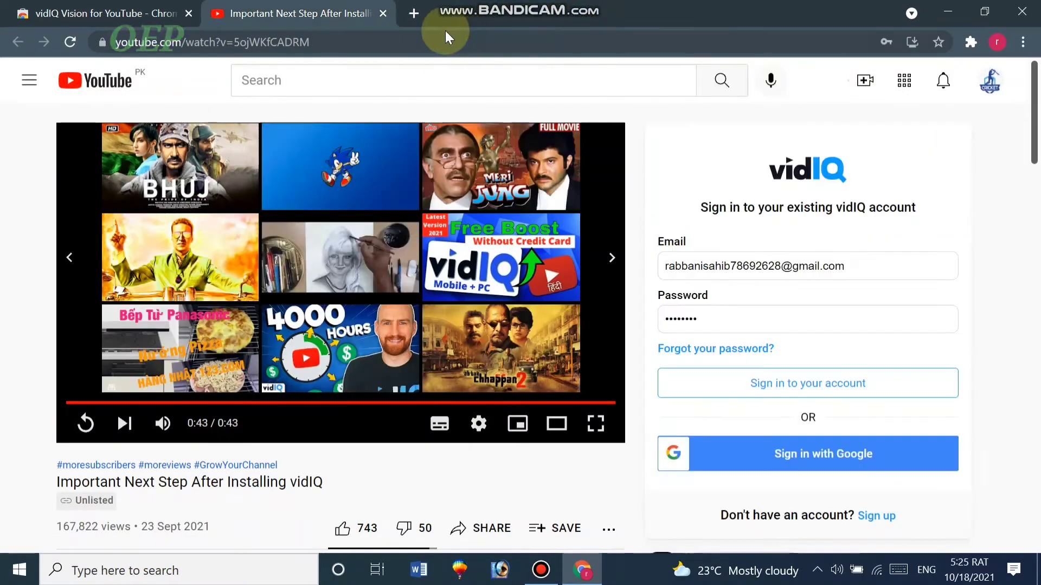
click(381, 16)
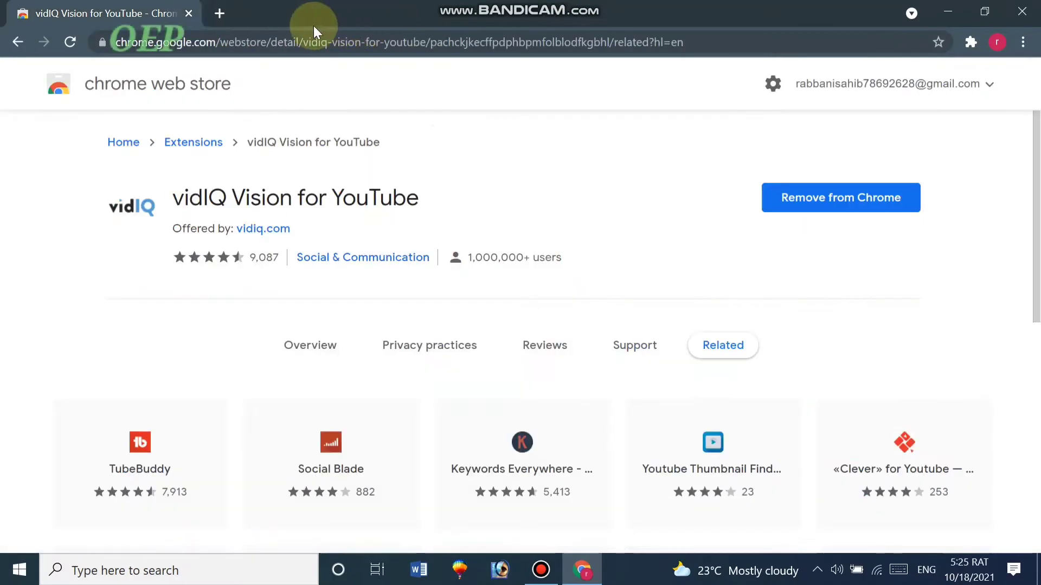
click(217, 13)
click(189, 14)
Search YouTube for 'cricket fun p#4' from the search history
click(82, 67)
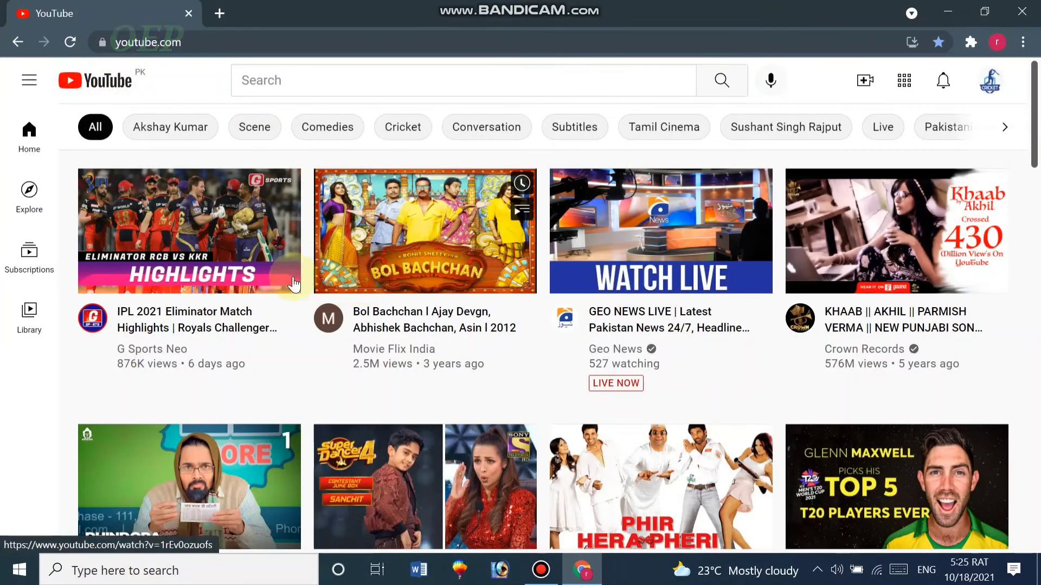
click(425, 82)
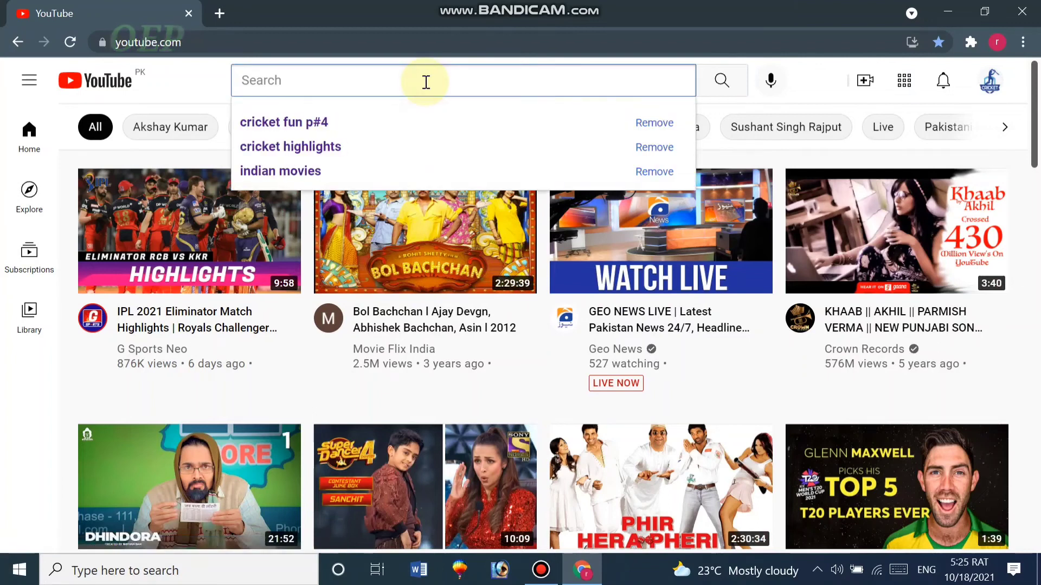
key(Down)
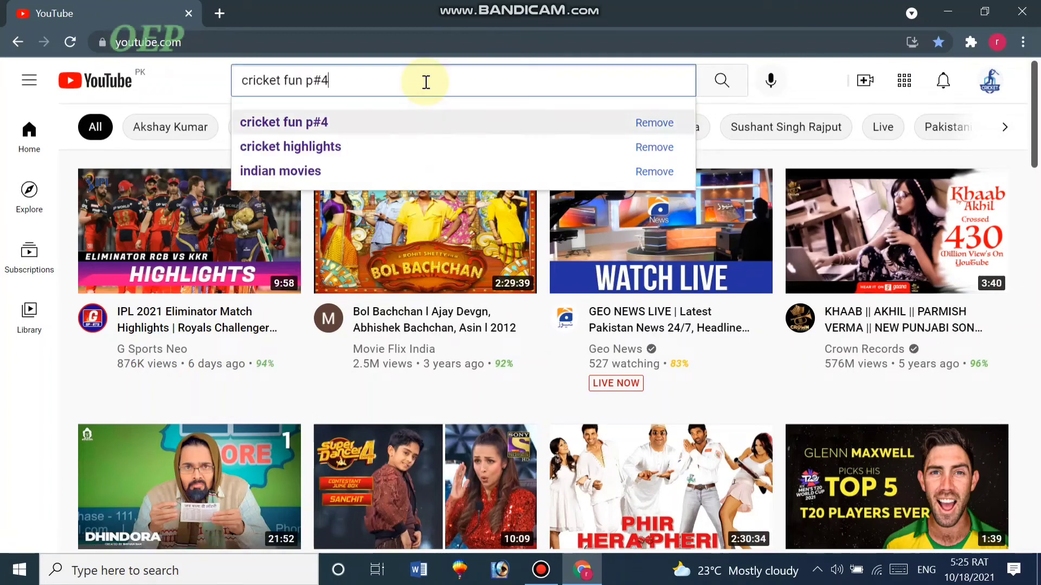
key(Return)
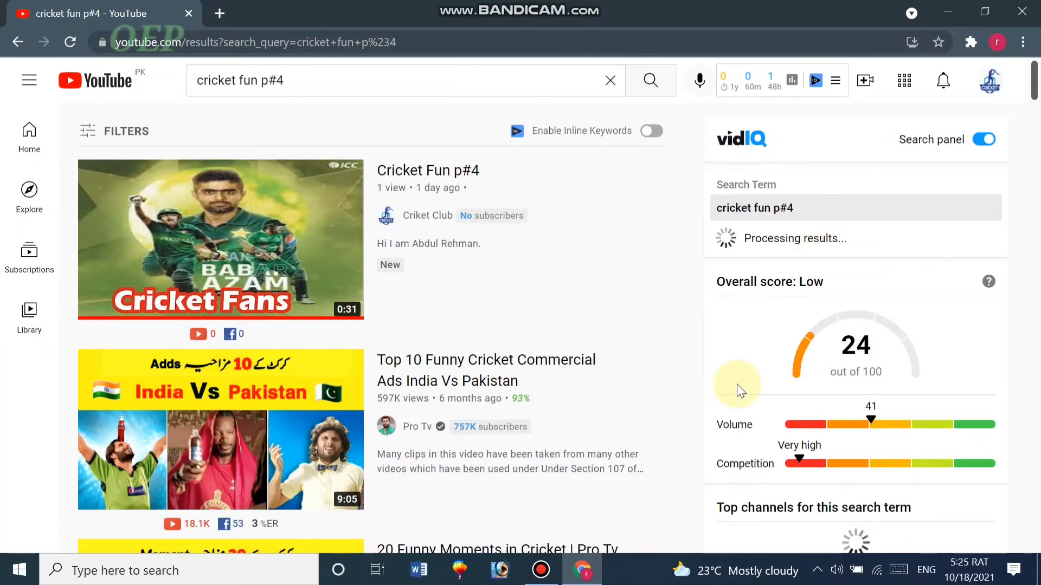
Review vidIQ's 'cricket fun p#4' panel: score 24 Low, Highest Views 21,171,899, Top Creator Pro Tv
scroll(939, 343, down, 8)
scroll(922, 359, down, 5)
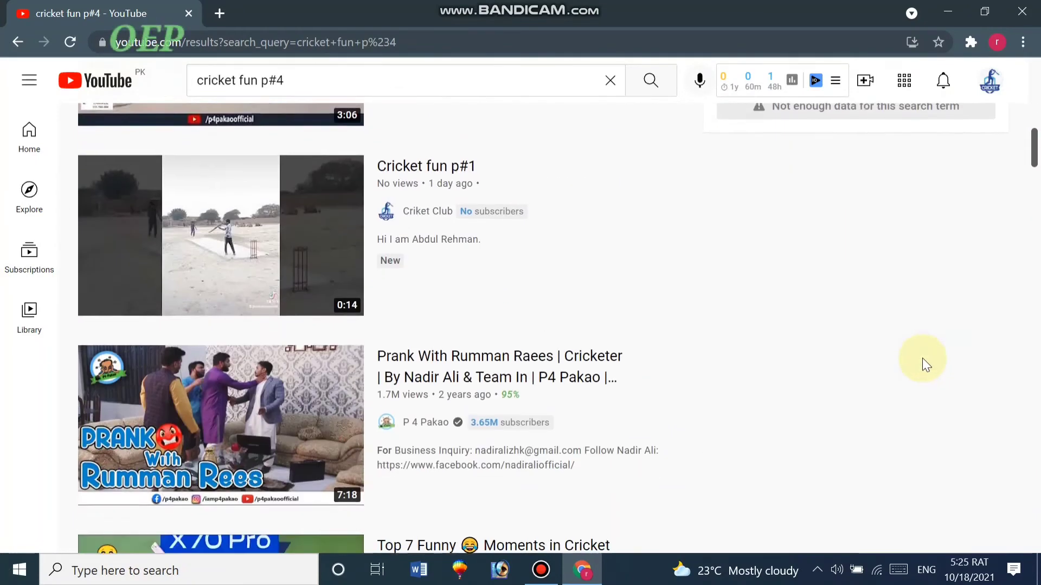
scroll(922, 358, up, 10)
scroll(922, 358, up, 3)
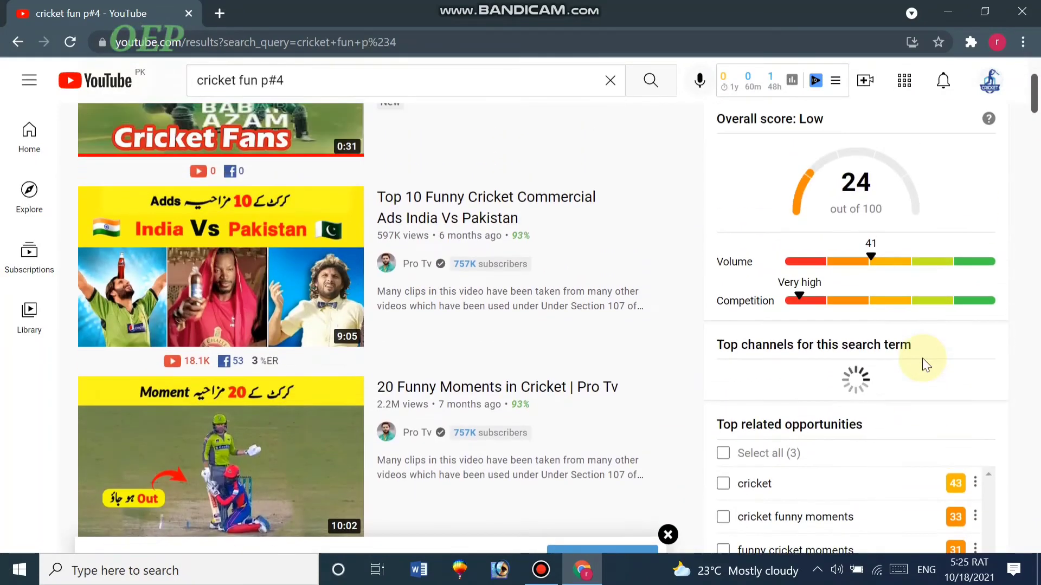
scroll(922, 358, down, 3)
scroll(922, 358, down, 4)
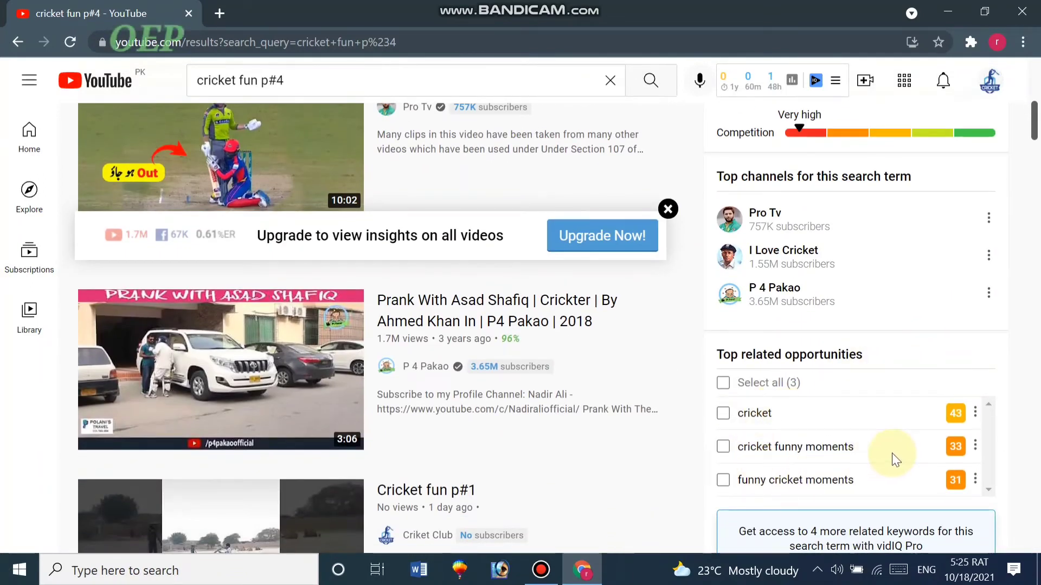
scroll(903, 440, up, 1)
scroll(903, 441, up, 8)
scroll(903, 440, down, 3)
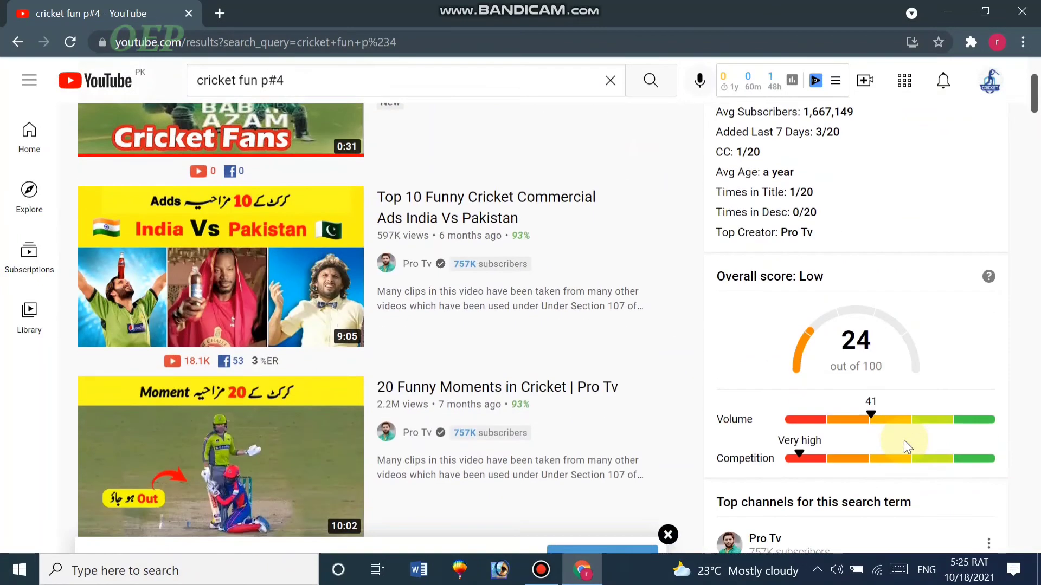
scroll(879, 377, down, 7)
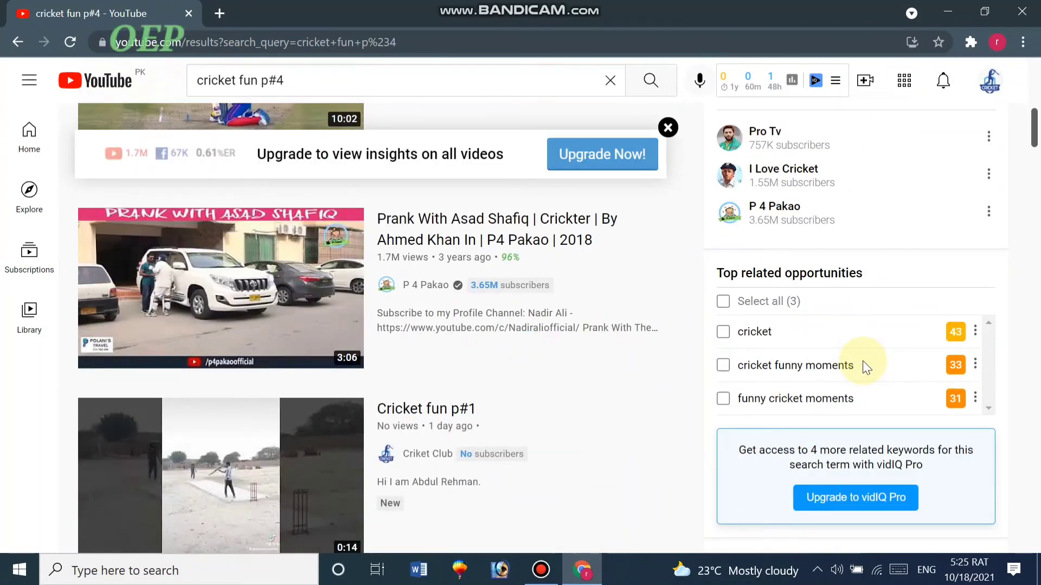
scroll(854, 308, up, 8)
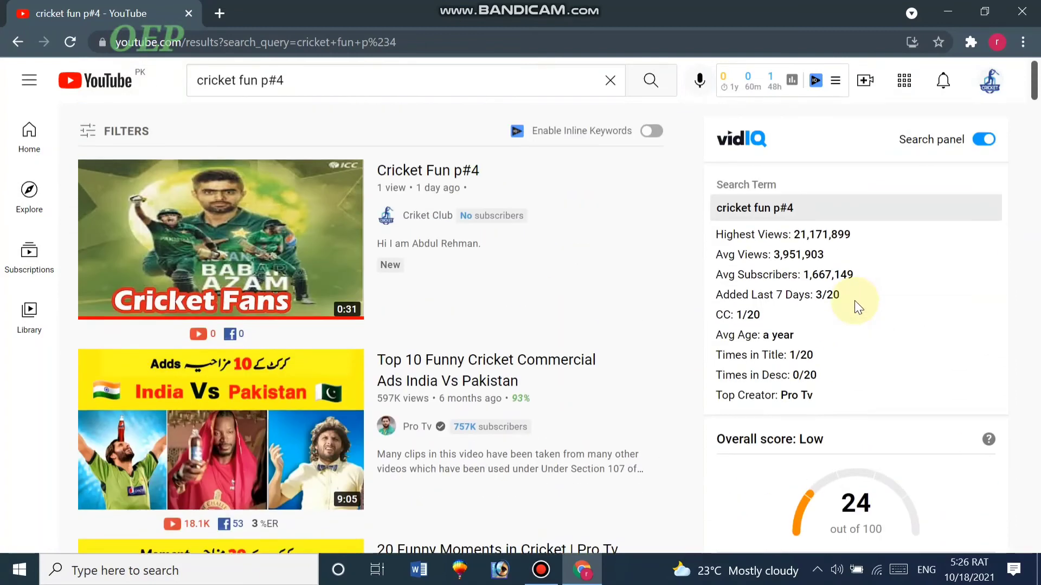
scroll(854, 302, down, 3)
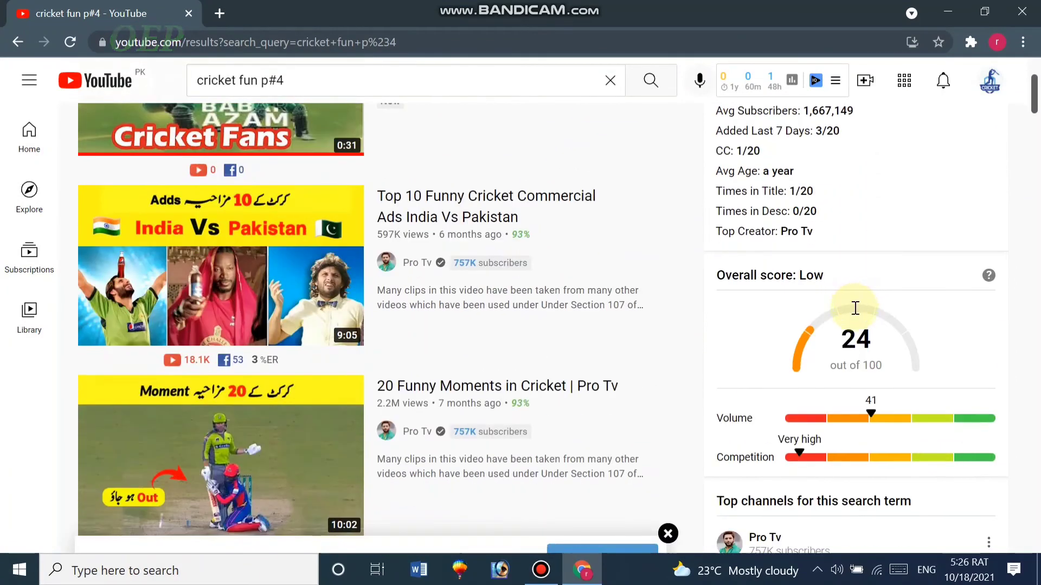
scroll(857, 304, down, 2)
scroll(883, 312, down, 7)
scroll(895, 320, up, 3)
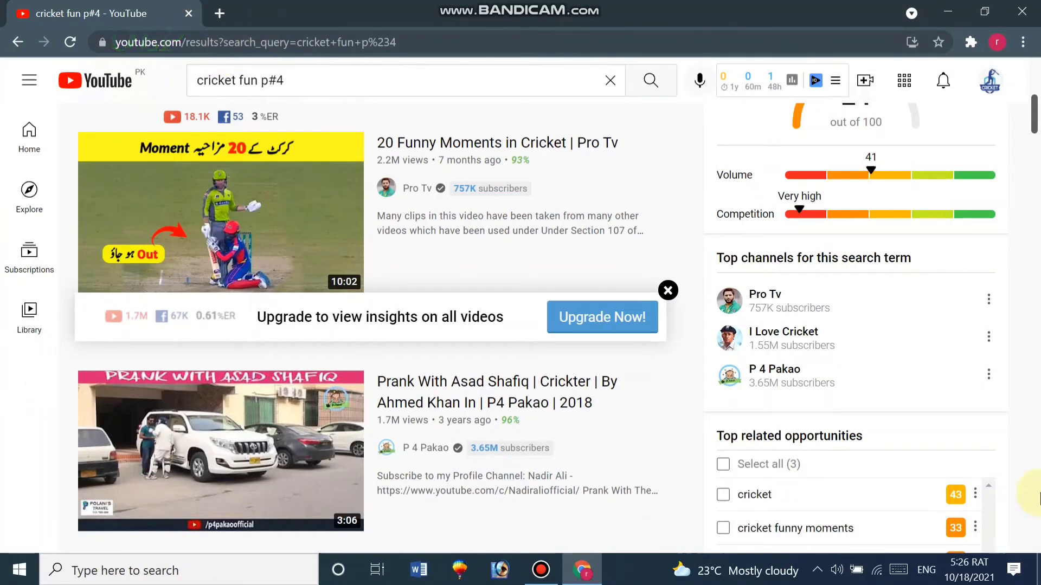
scroll(710, 303, down, 8)
scroll(781, 313, up, 5)
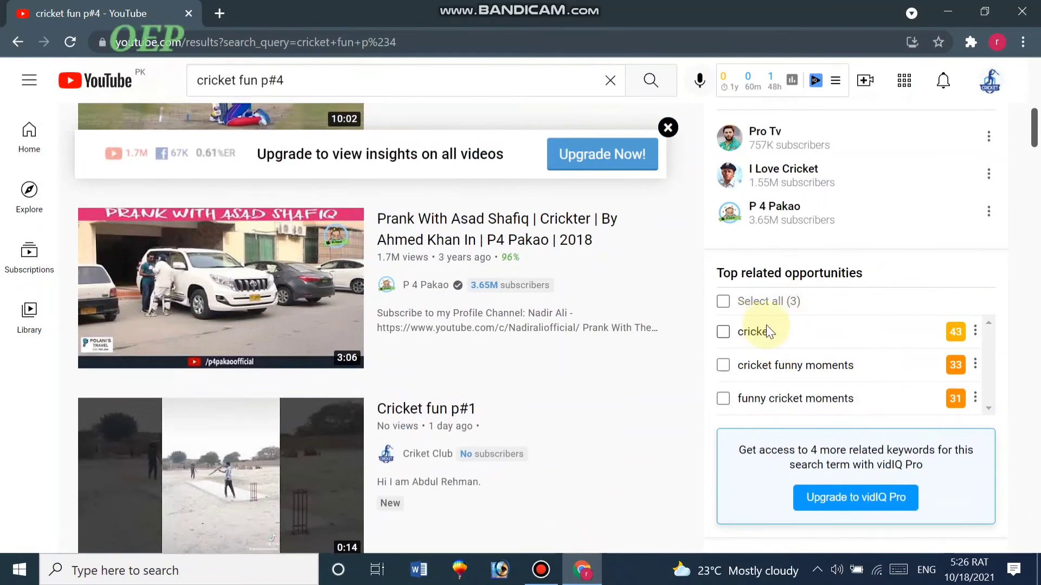
mouse_move(955, 332)
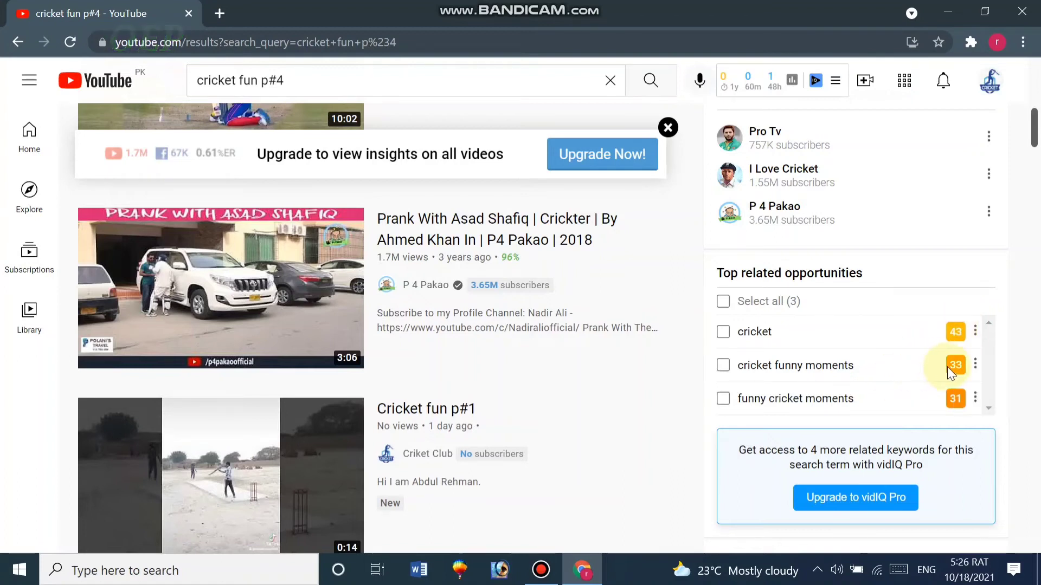
mouse_move(948, 368)
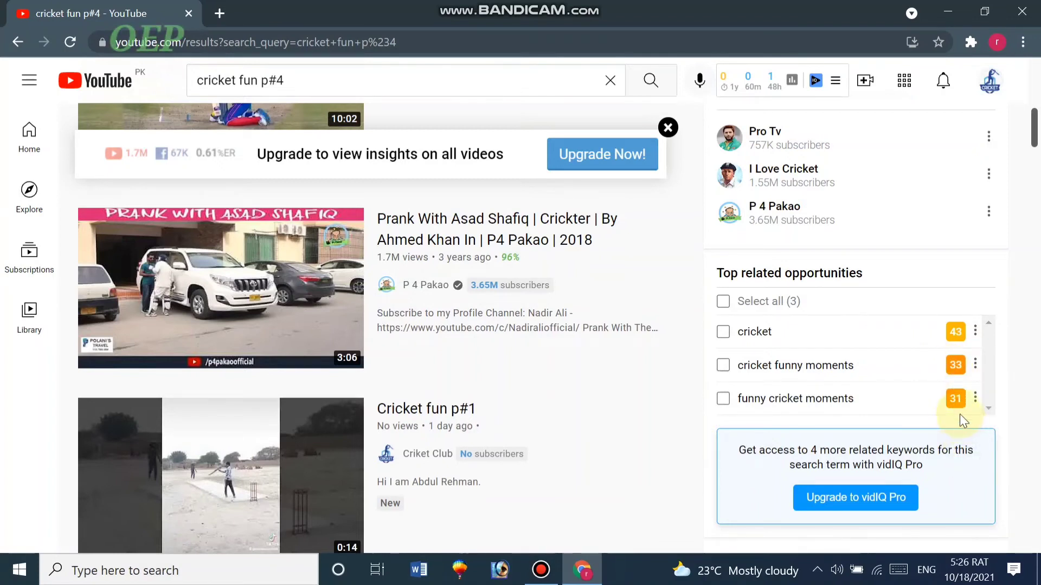
mouse_move(956, 401)
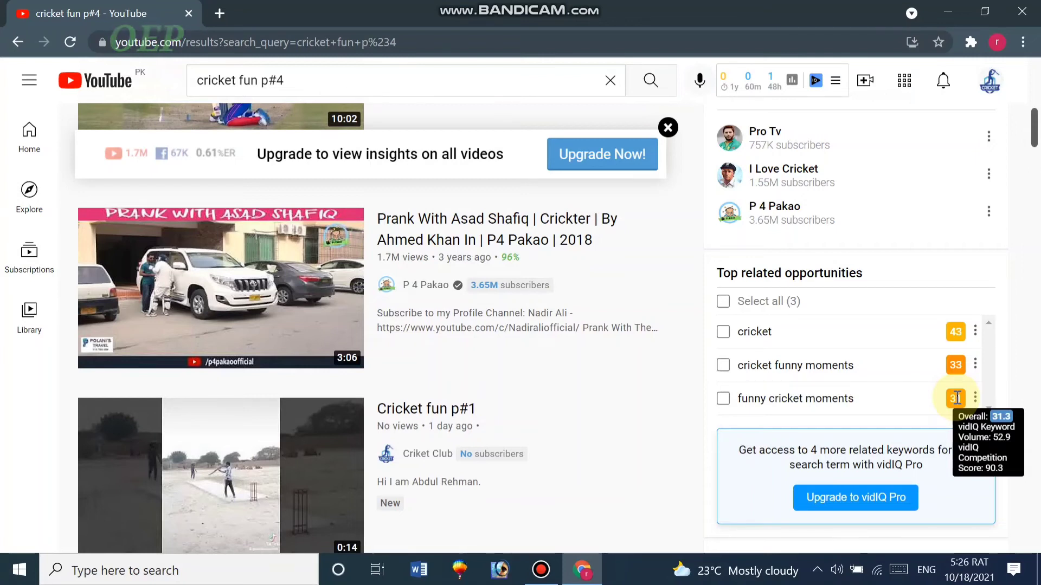
scroll(789, 366, up, 8)
scroll(788, 368, up, 3)
scroll(780, 243, down, 2)
scroll(742, 261, up, 2)
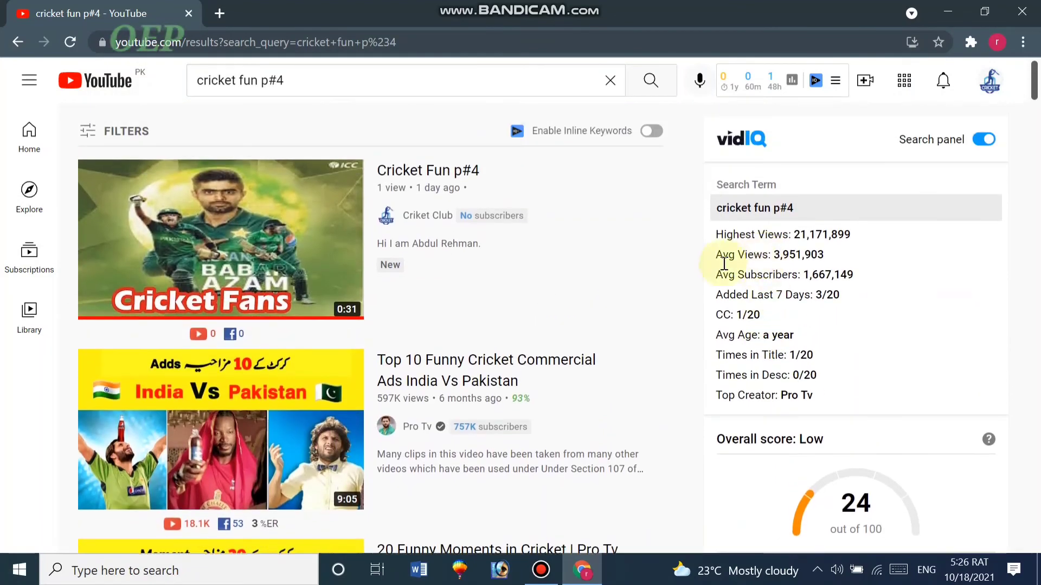
scroll(701, 271, down, 2)
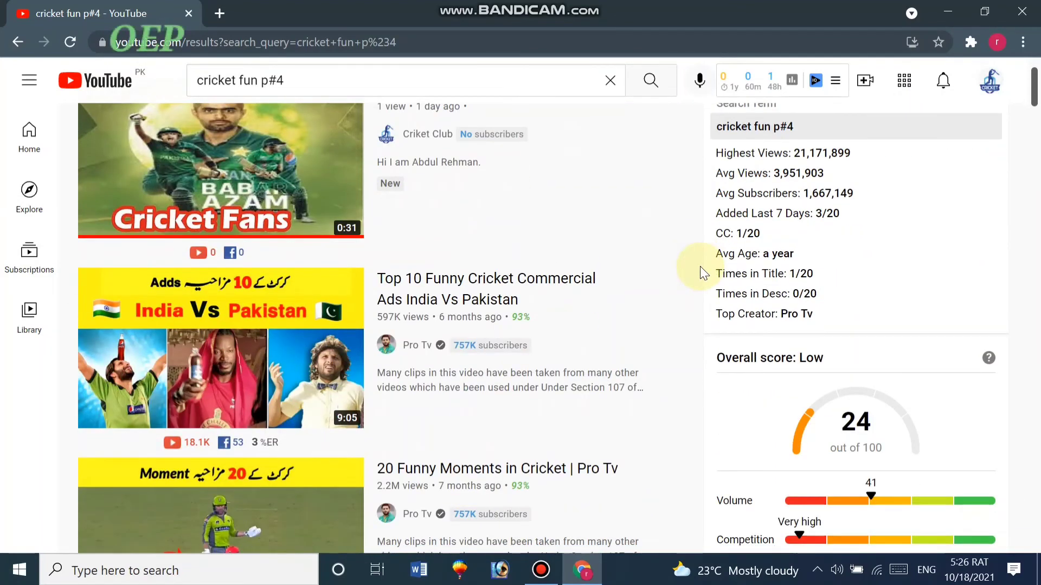
scroll(810, 388, down, 2)
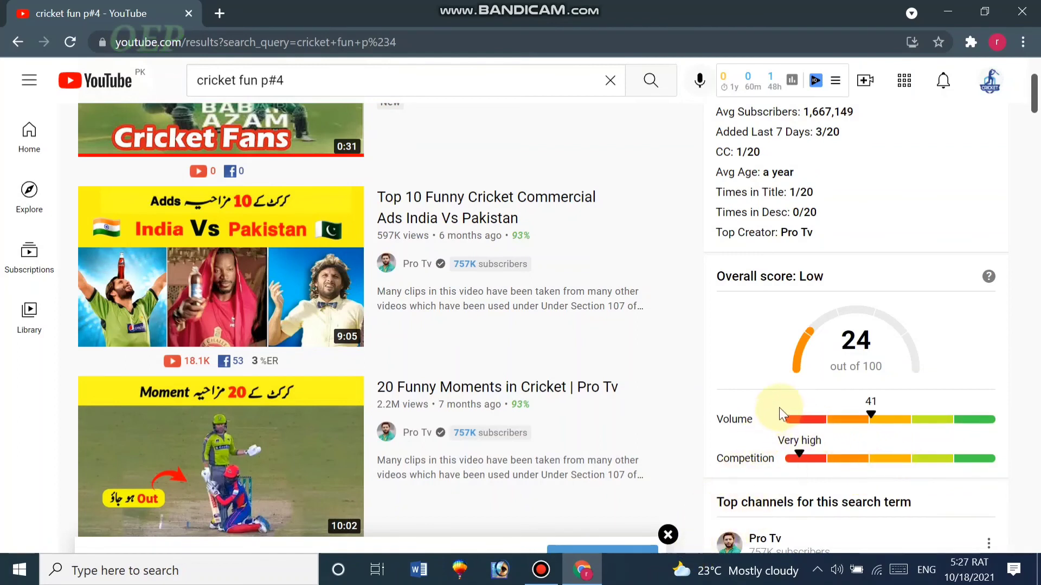
scroll(779, 401, up, 1)
scroll(778, 403, up, 4)
scroll(775, 407, down, 12)
scroll(770, 409, up, 2)
scroll(767, 413, up, 12)
Close Chrome and bring the still-recording Bandicam window up over the desktop
click(543, 576)
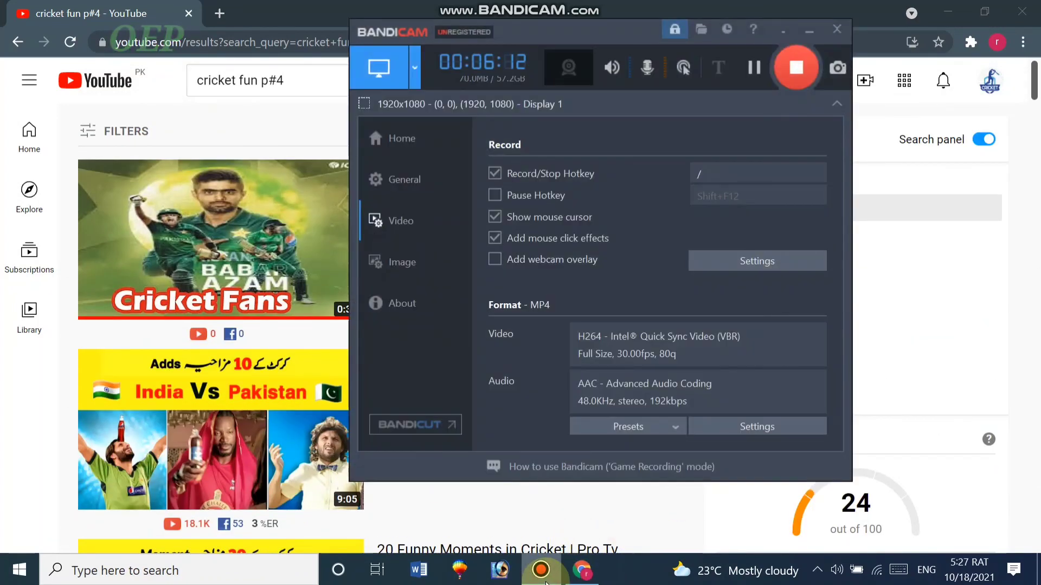
click(543, 577)
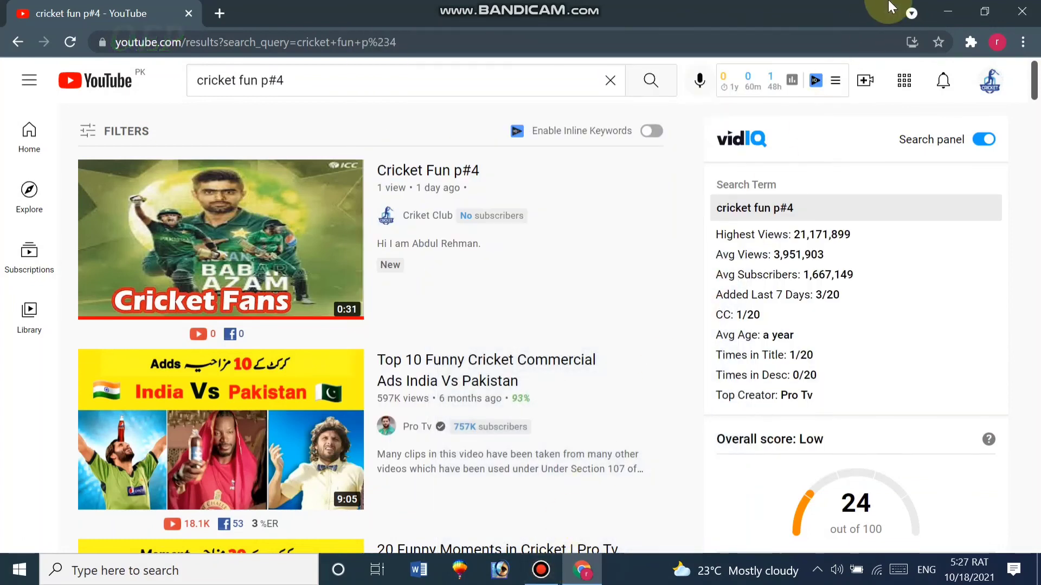
click(1022, 7)
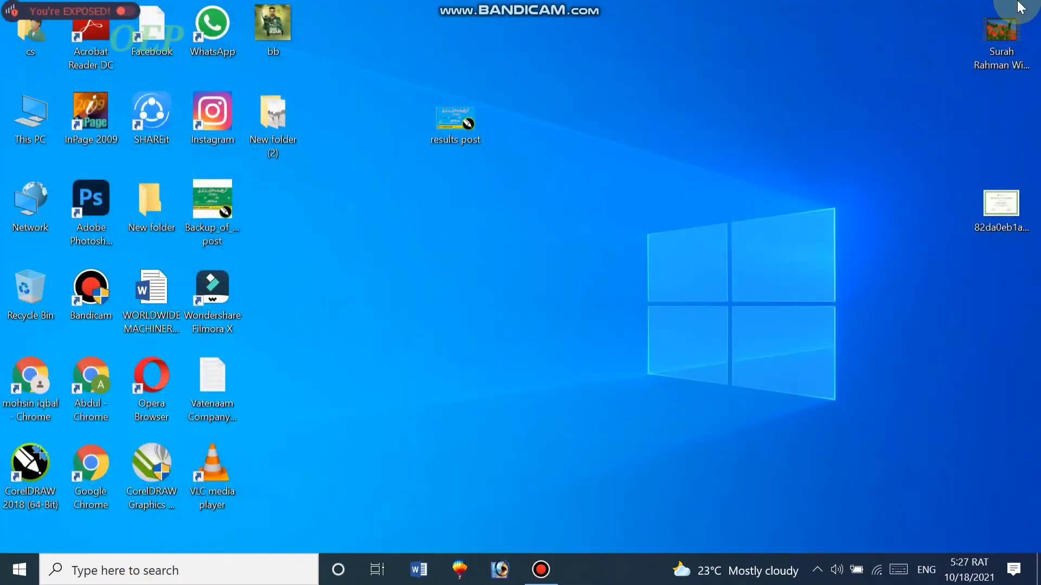
click(552, 577)
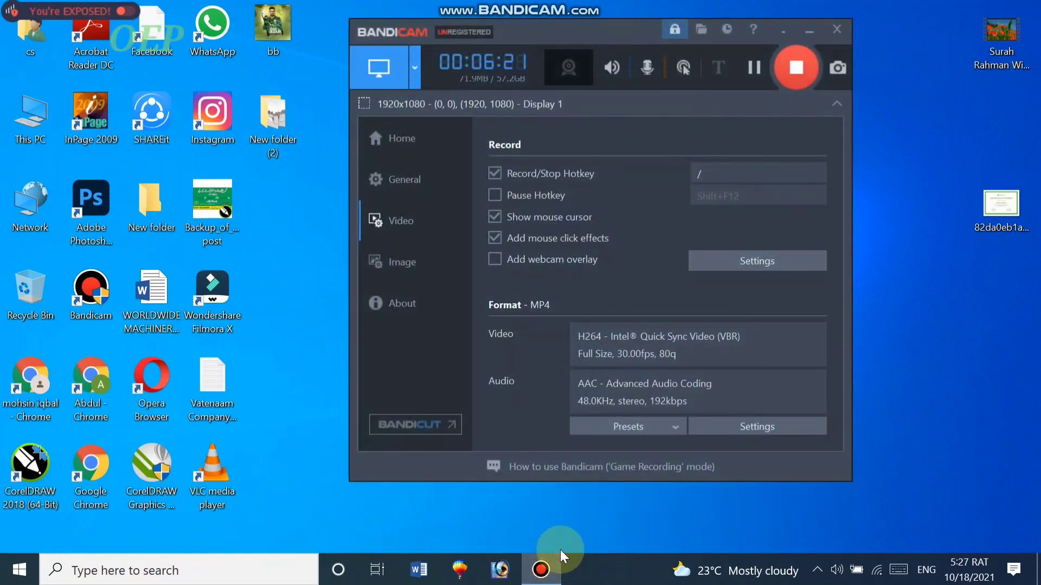